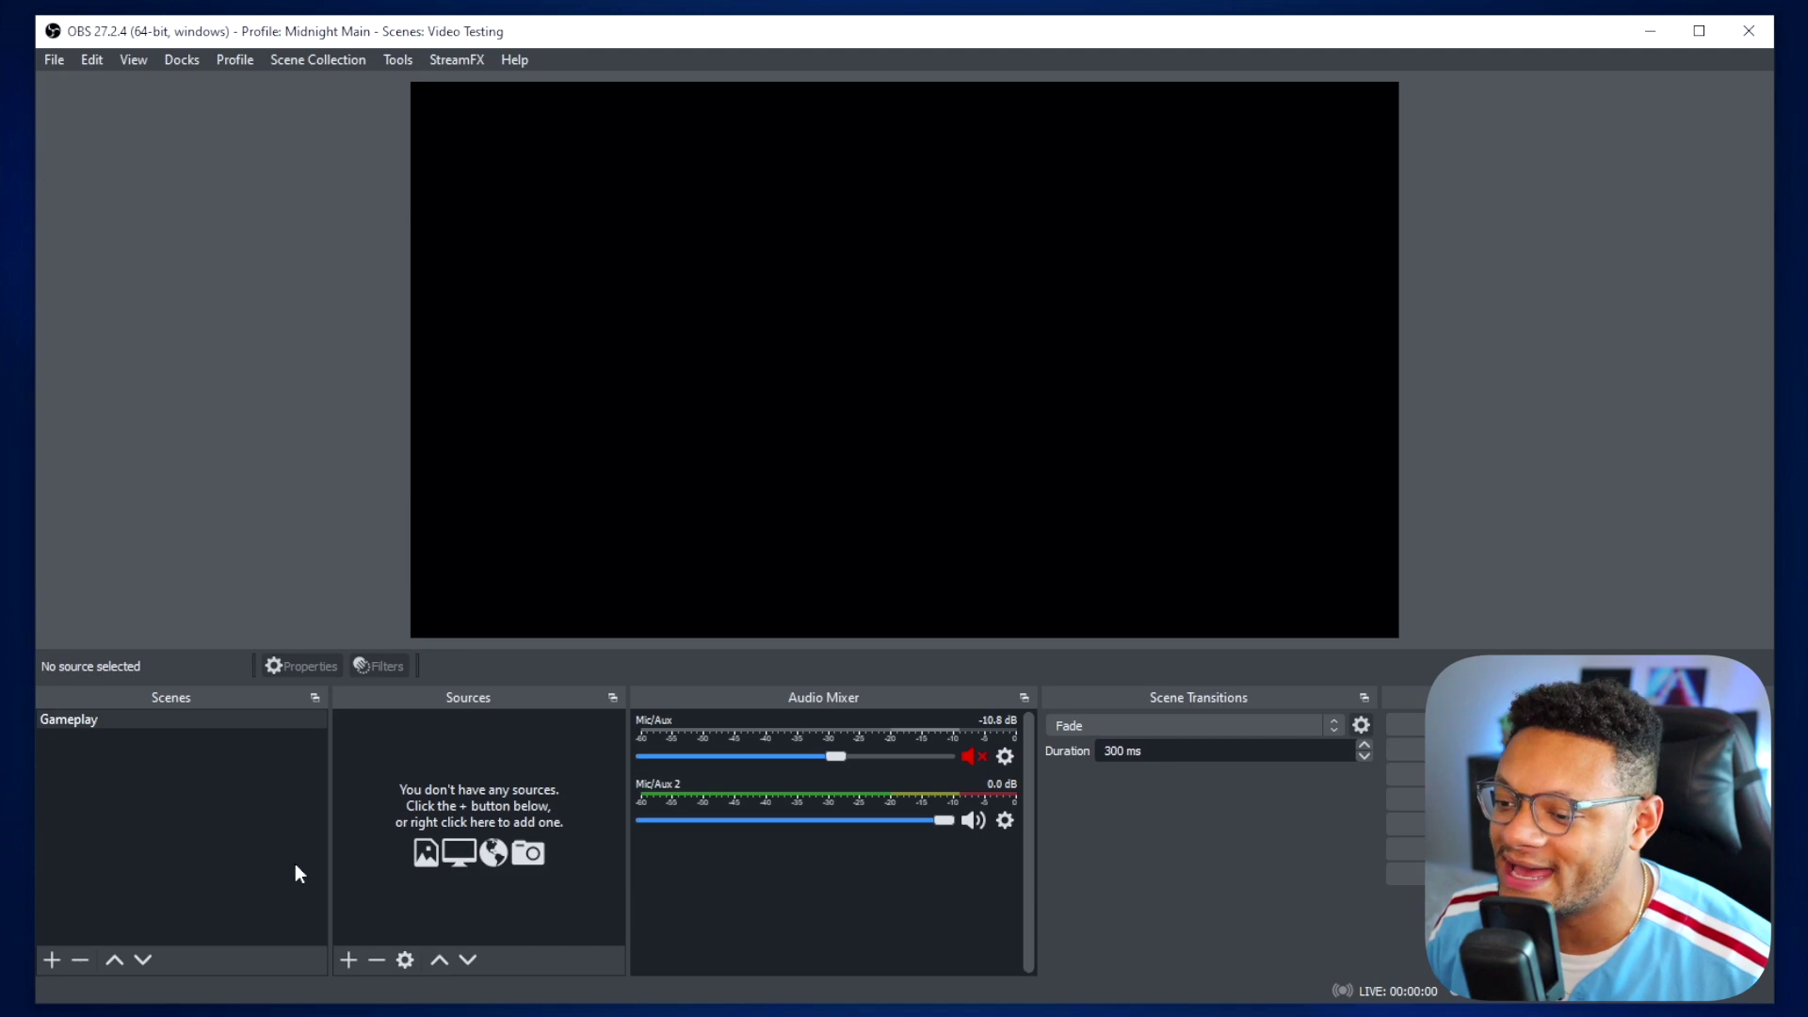
# Add a Video Capture Device source named 'AVerMedia Capture' using the Live Gamer EXTREME 3 card
pyautogui.click(348, 957)
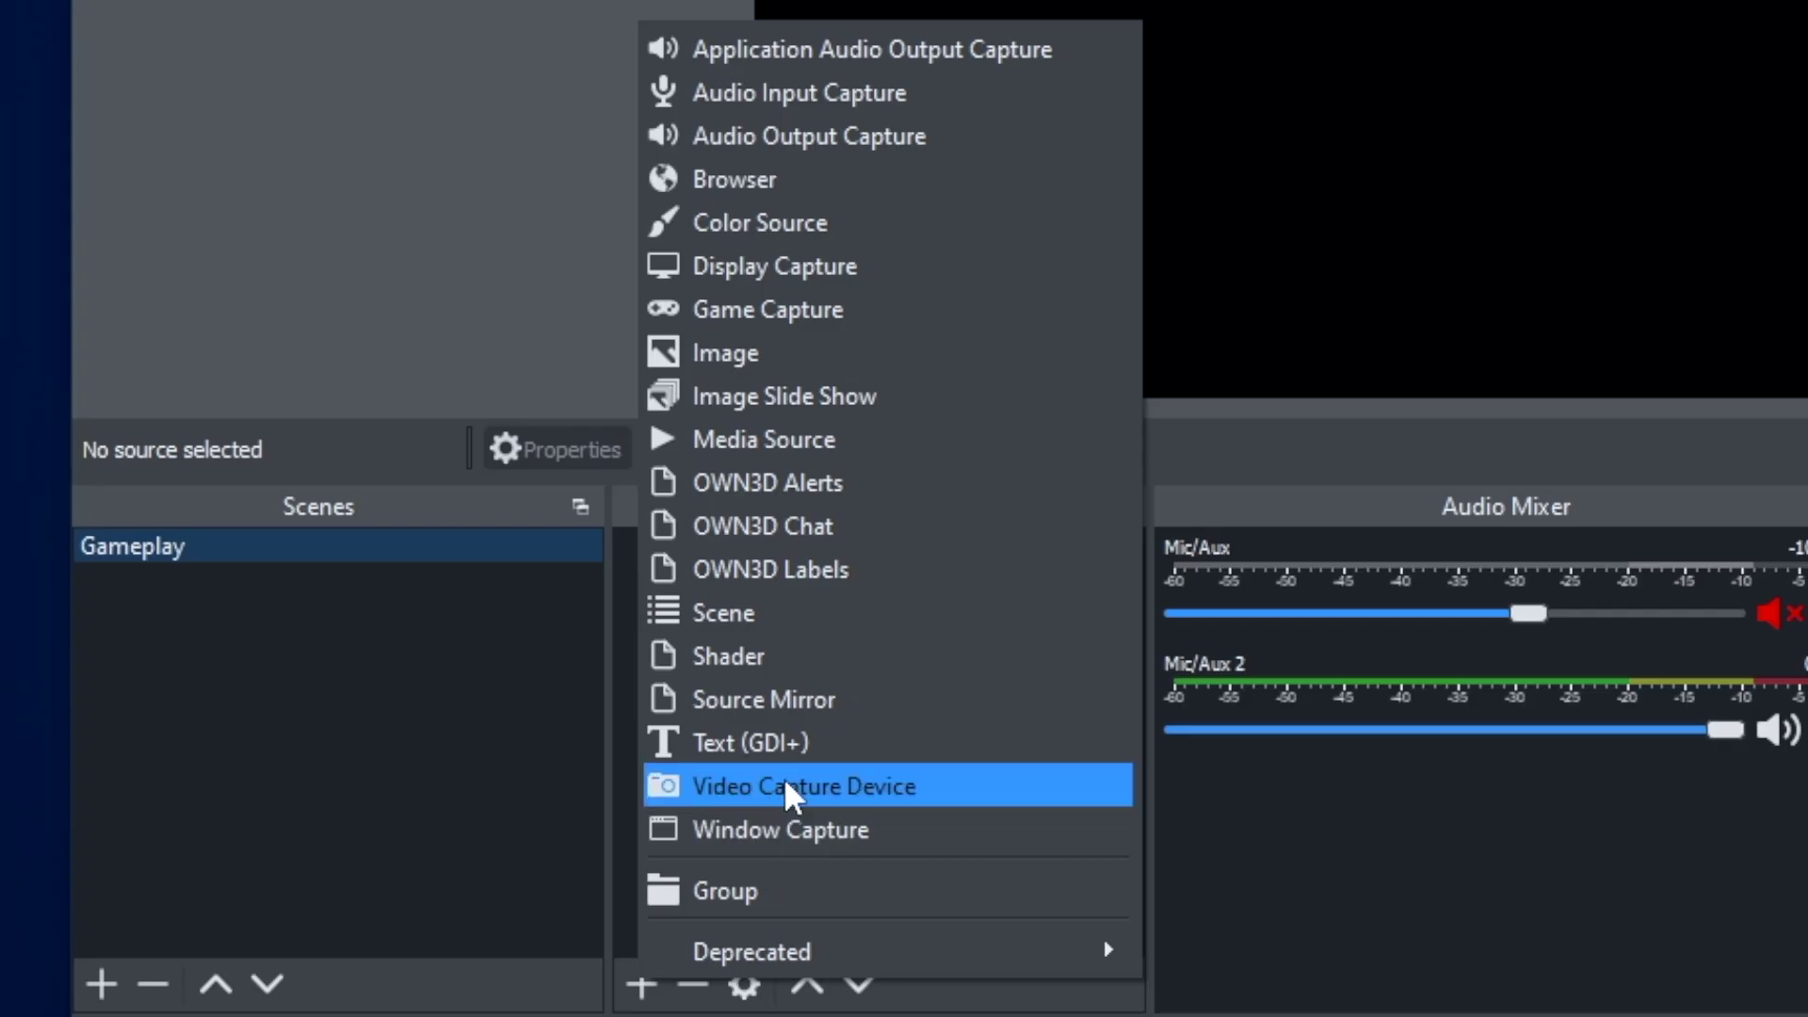
pyautogui.click(791, 785)
pyautogui.write('AVerMe')
pyautogui.write('dia Captur')
pyautogui.write('e')
pyautogui.press('Return')
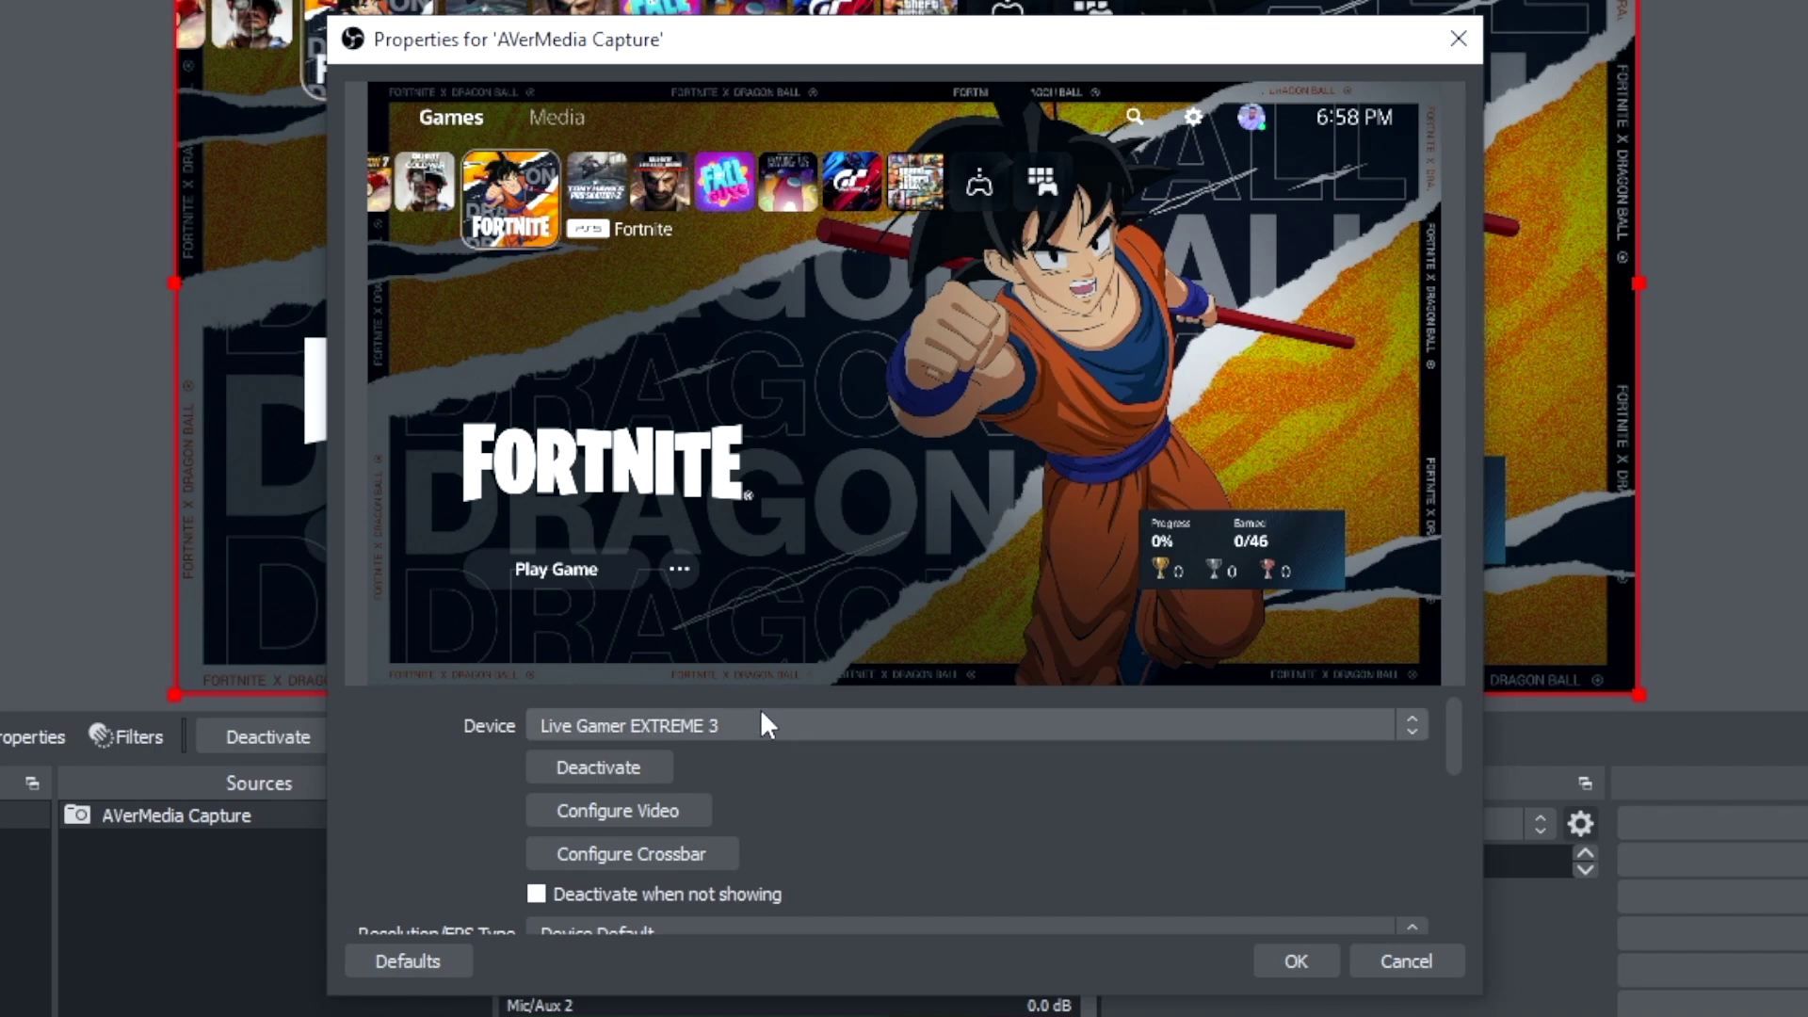
pyautogui.click(762, 723)
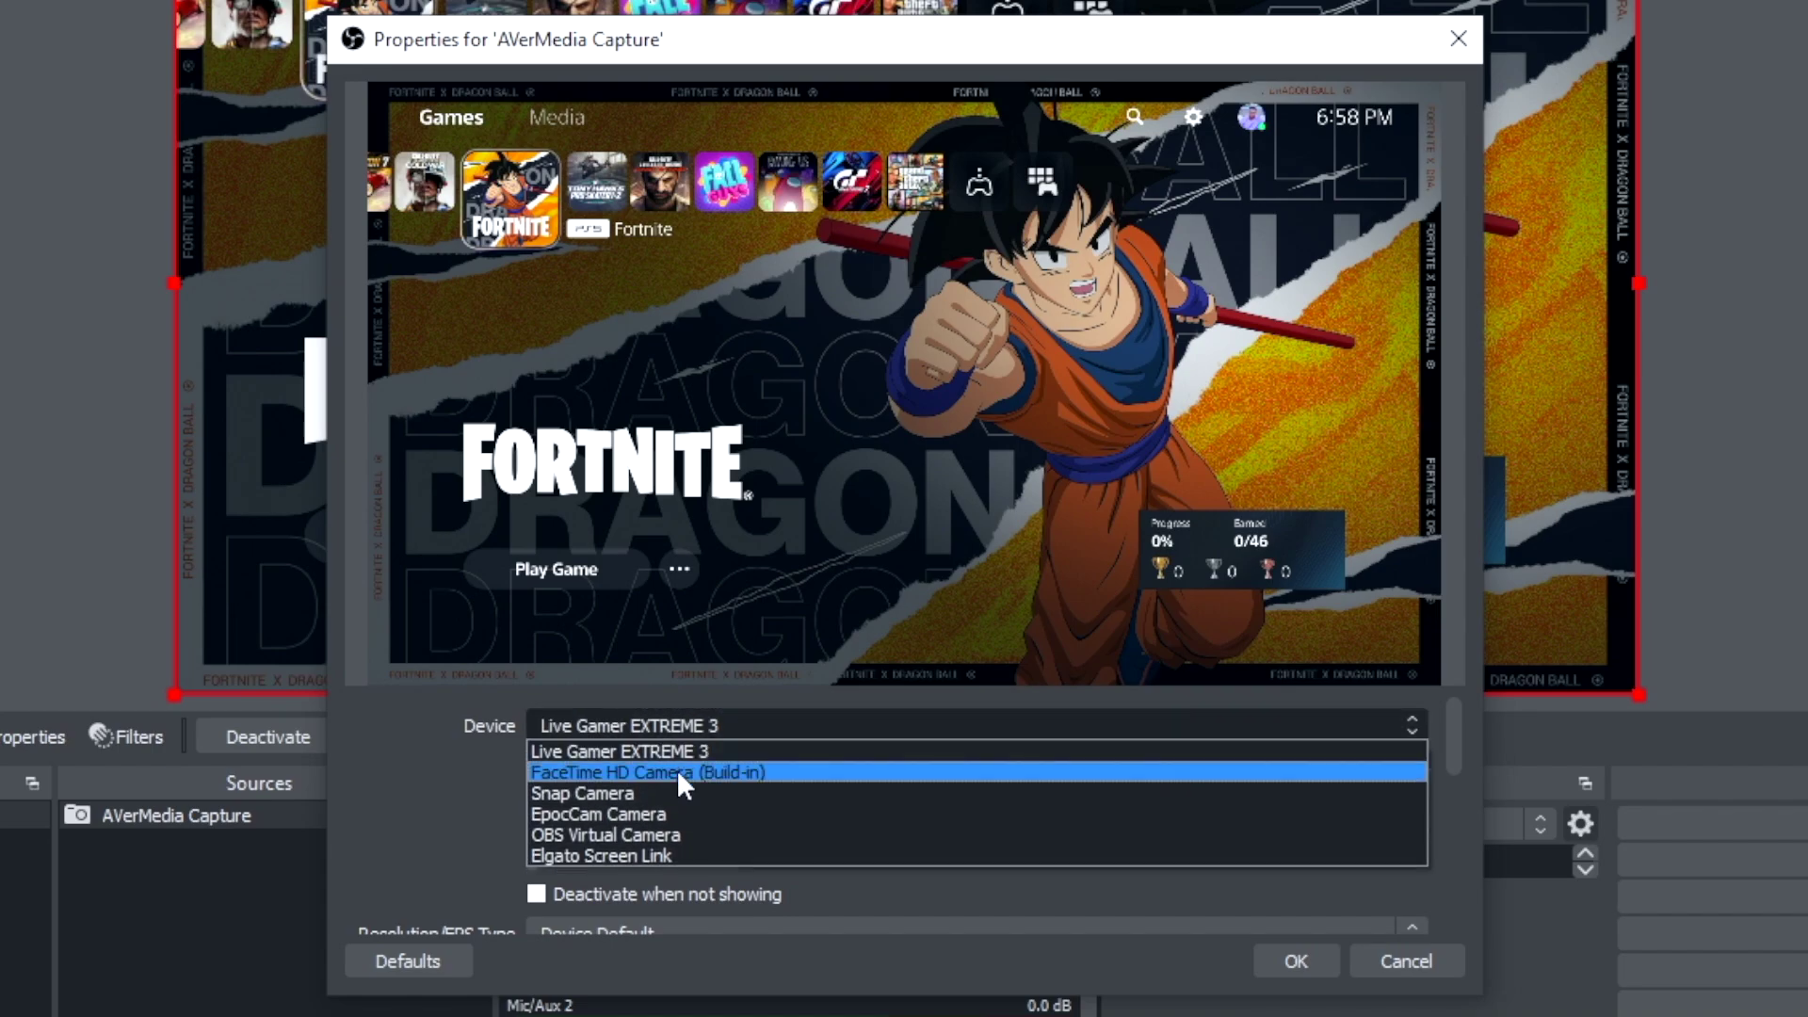
pyautogui.click(741, 750)
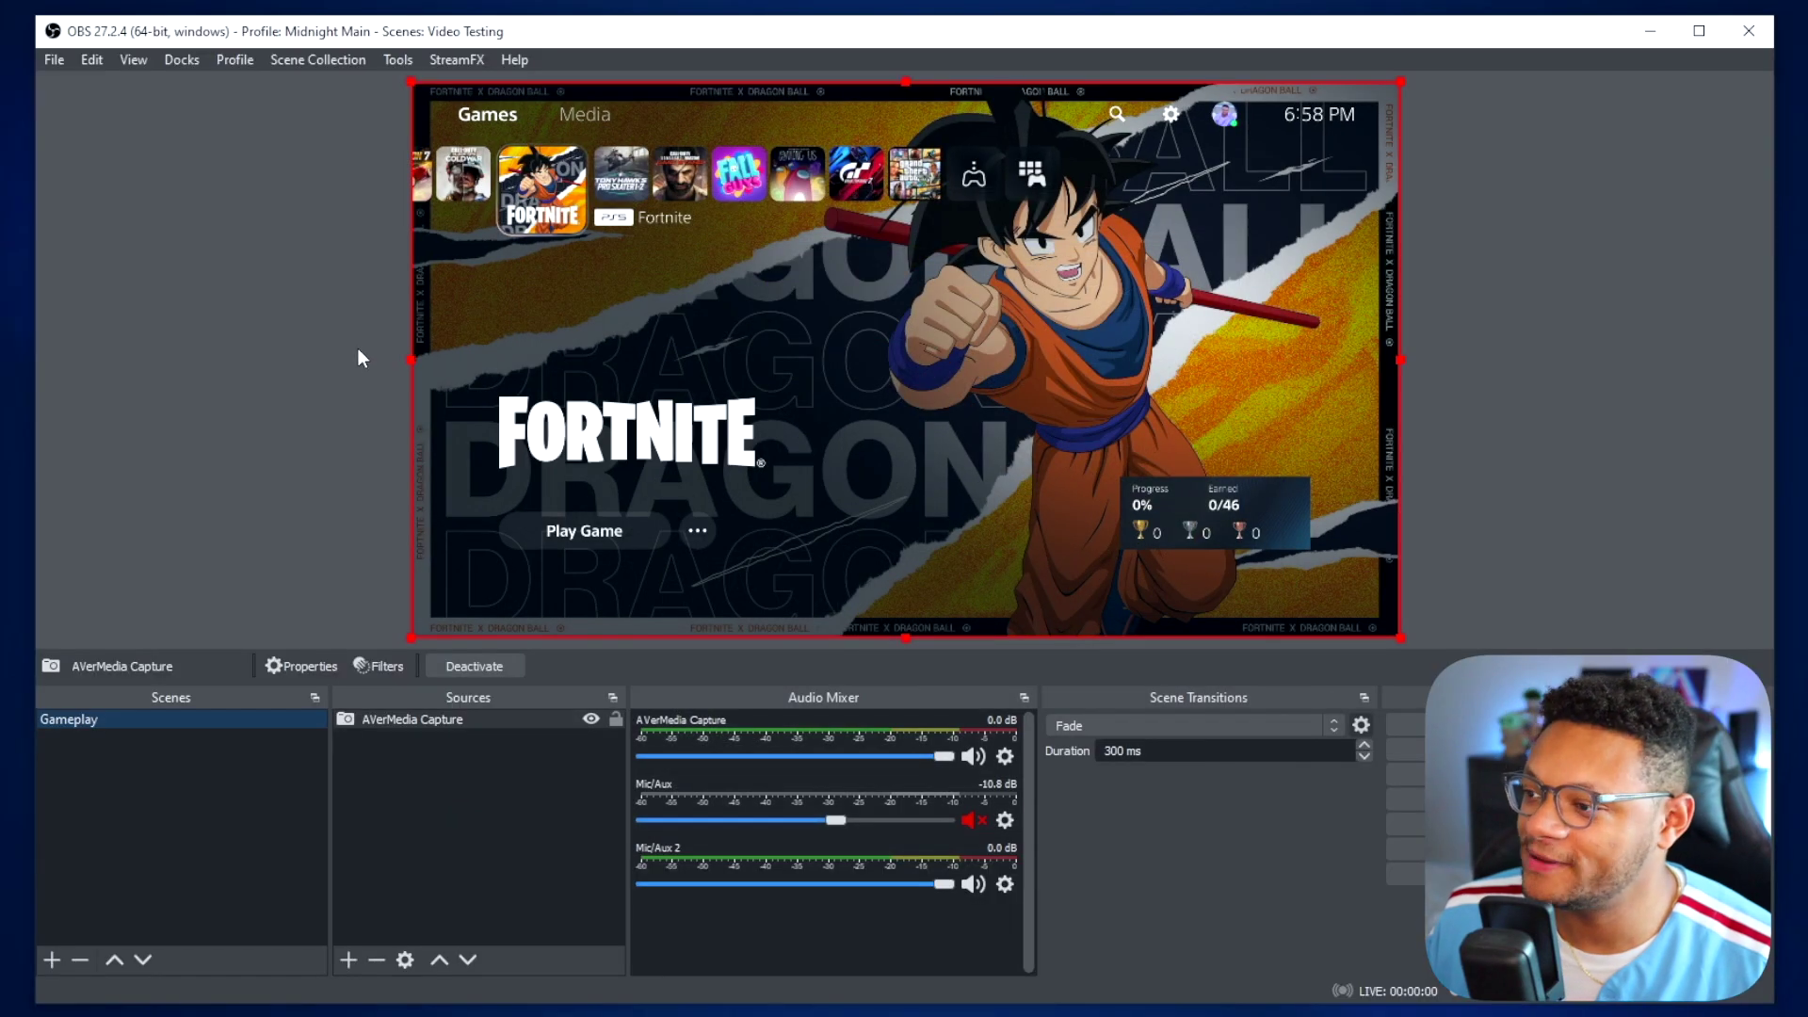
pyautogui.click(359, 355)
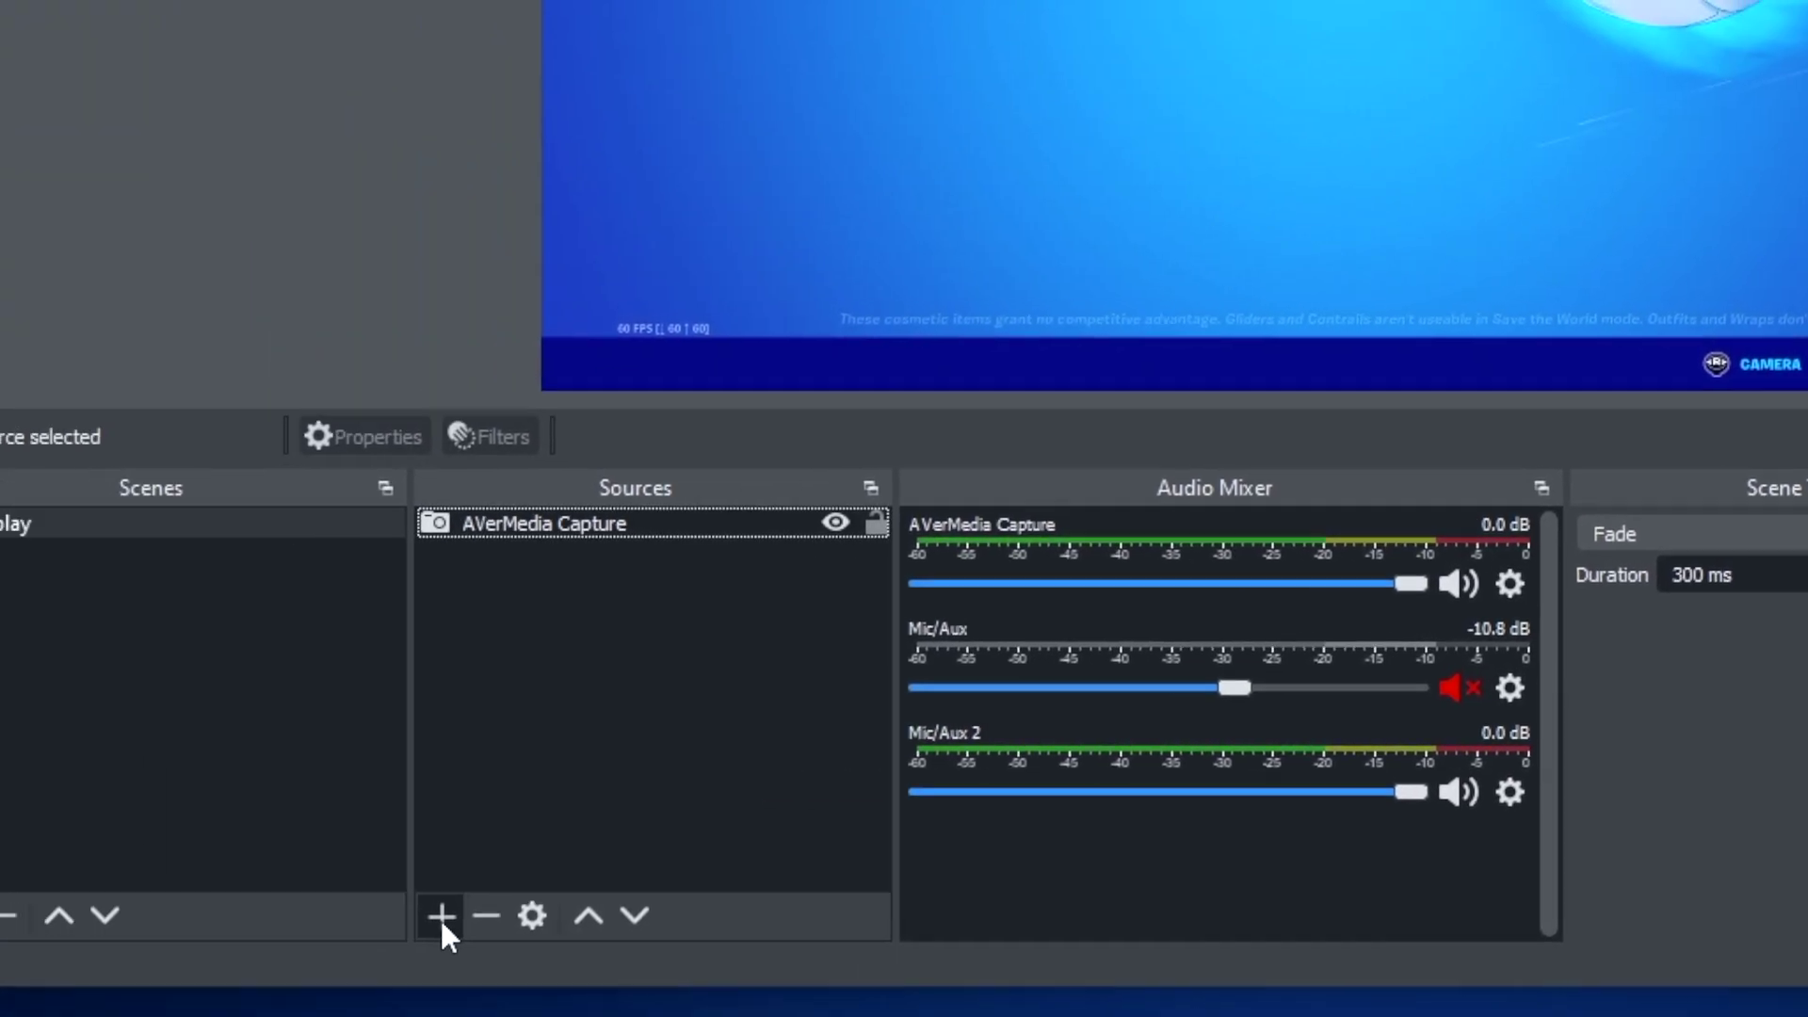
pyautogui.click(159, 911)
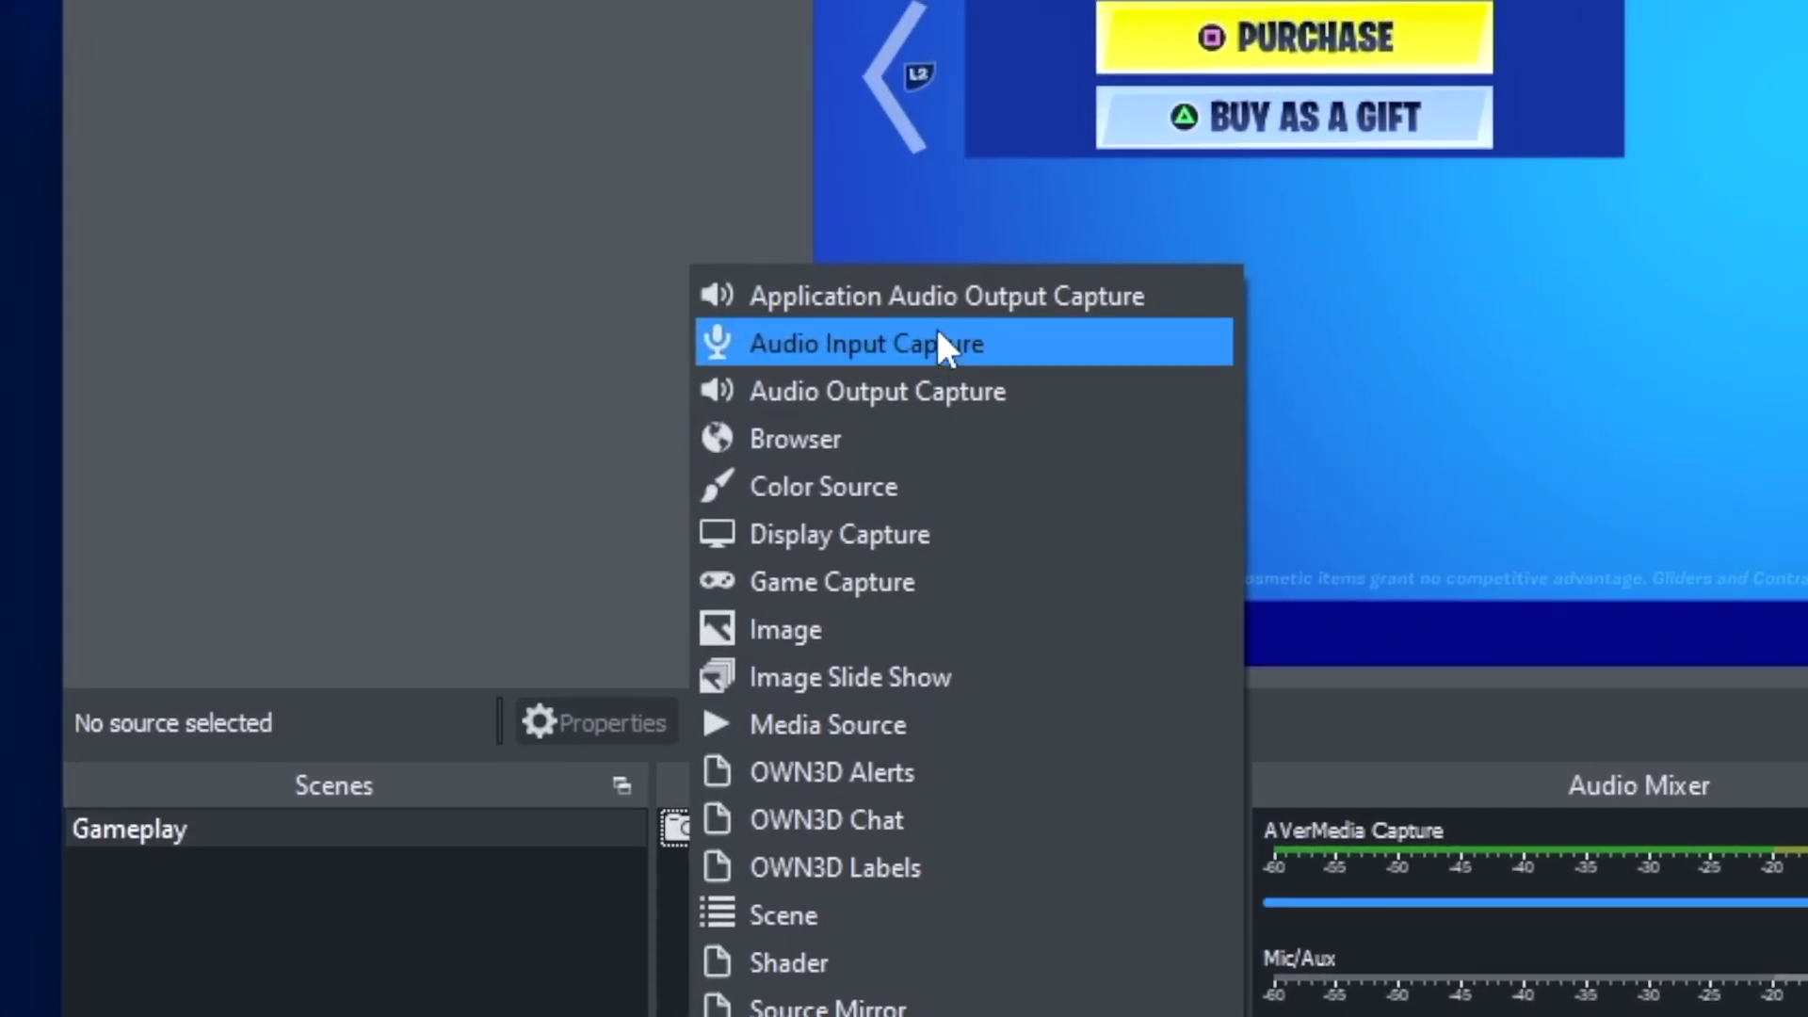
# Add an Audio Input Capture source 'AVerMedia' on HDMI/Line In (Live Gamer EXTREME 3)
pyautogui.click(830, 131)
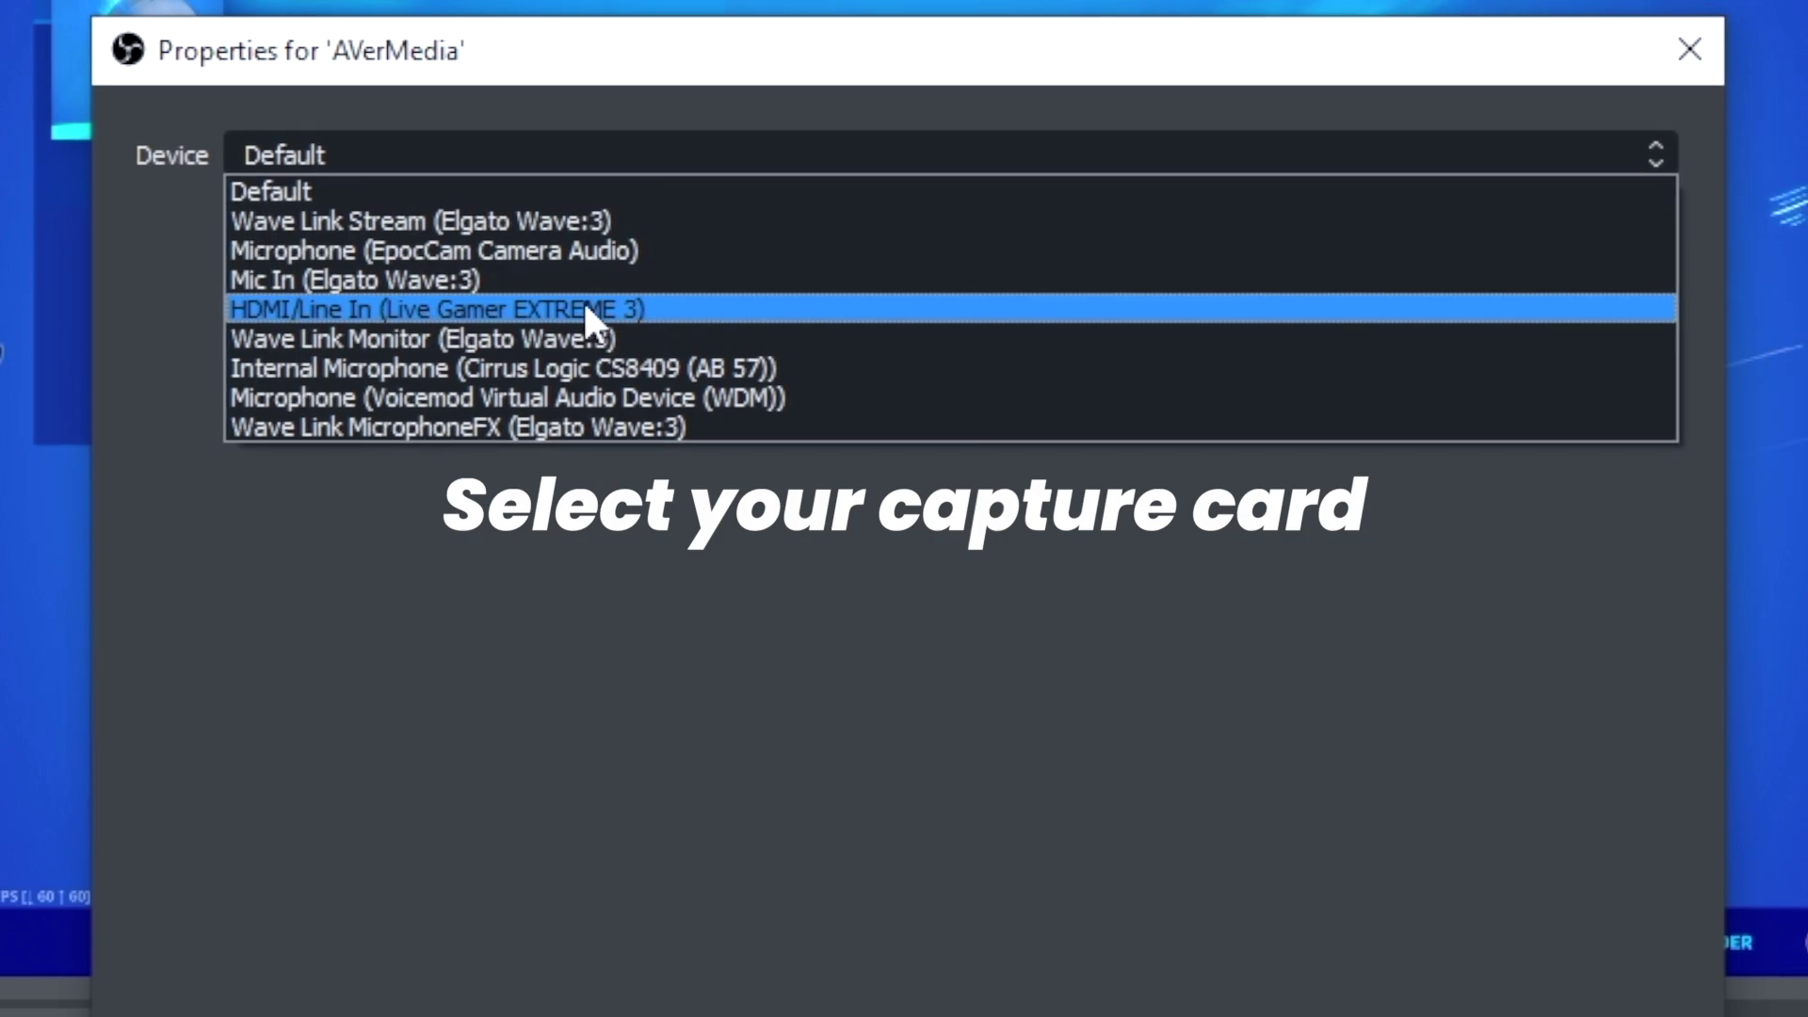
pyautogui.click(701, 309)
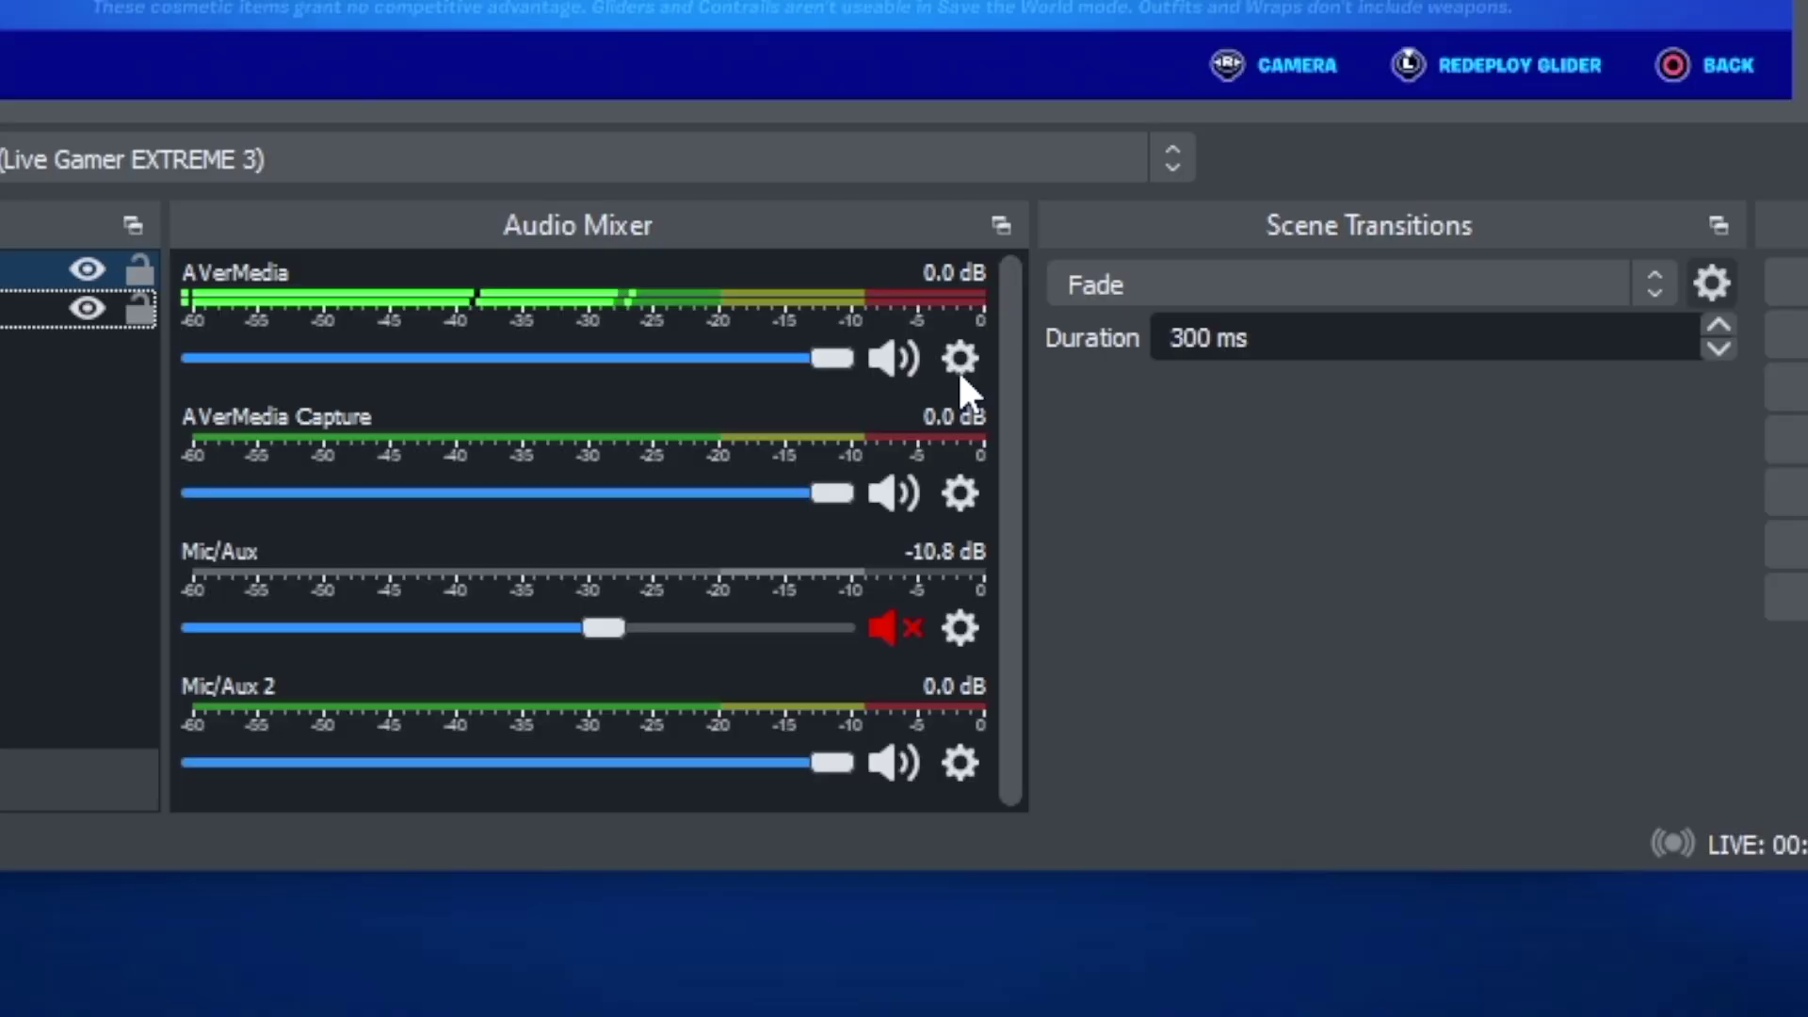
pyautogui.click(1065, 845)
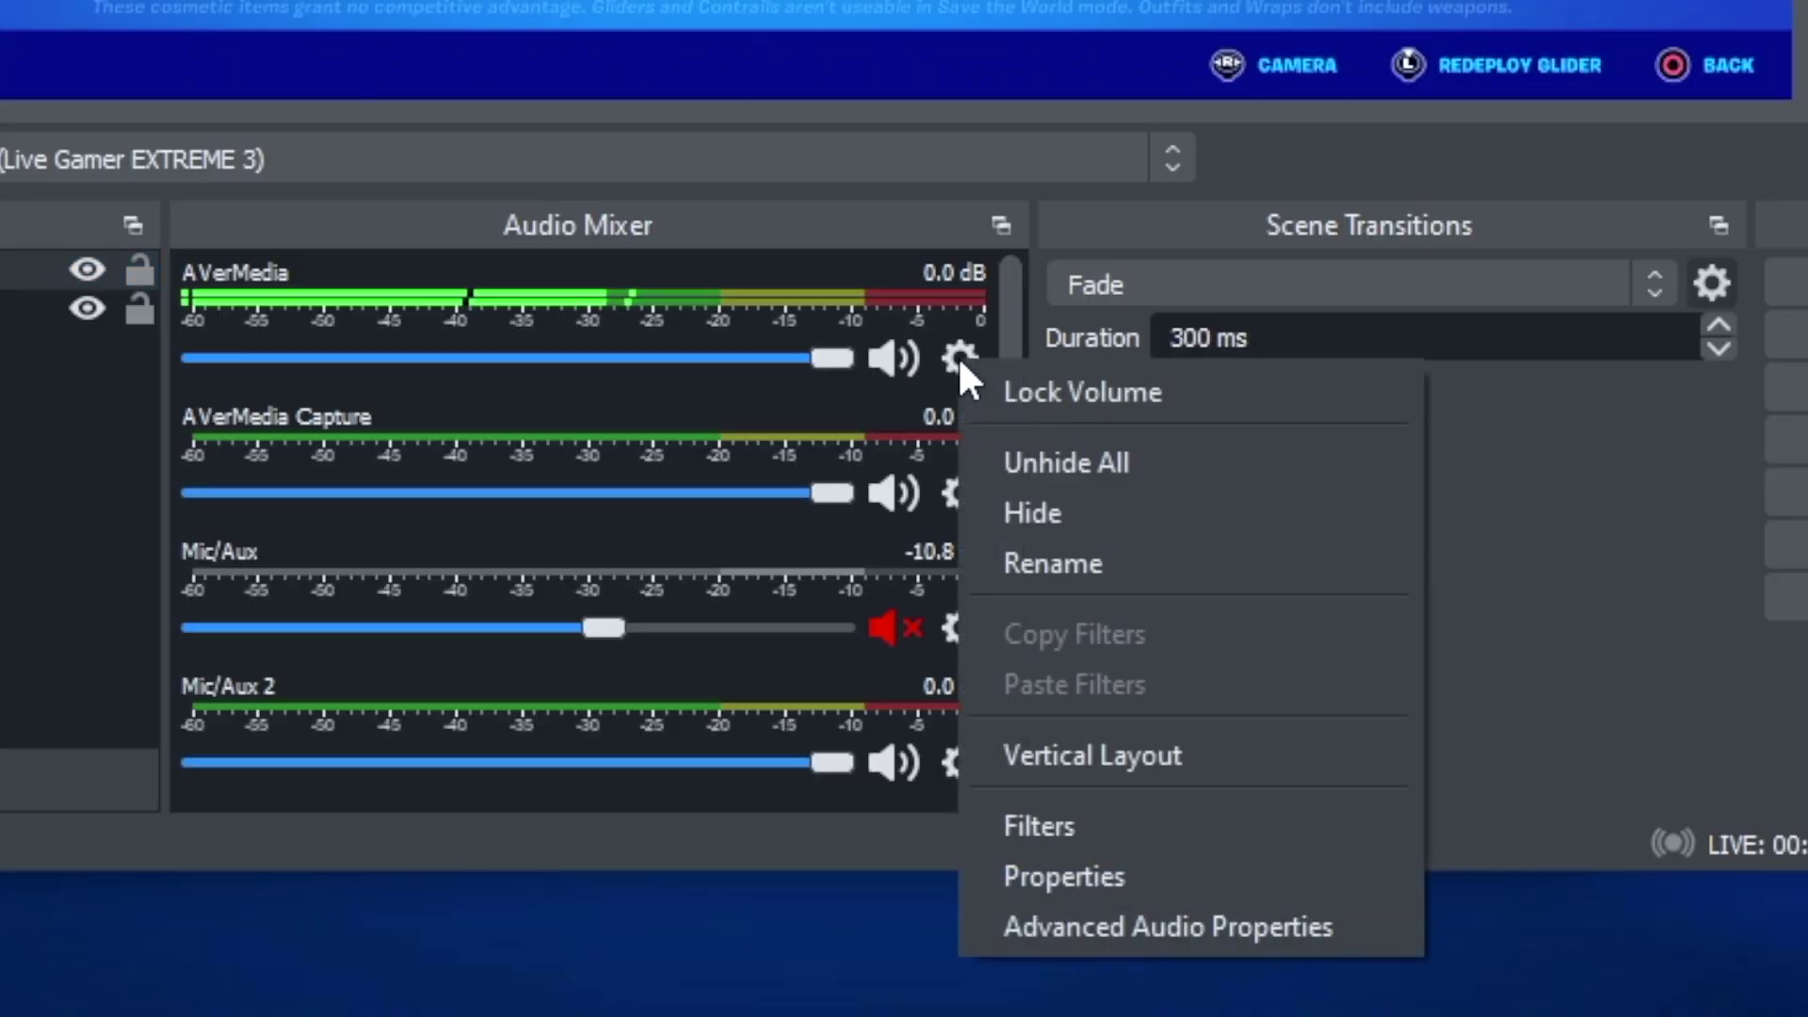
# In Advanced Audio Properties, set AVerMedia's Audio Monitoring to Monitor and Output
pyautogui.click(1150, 928)
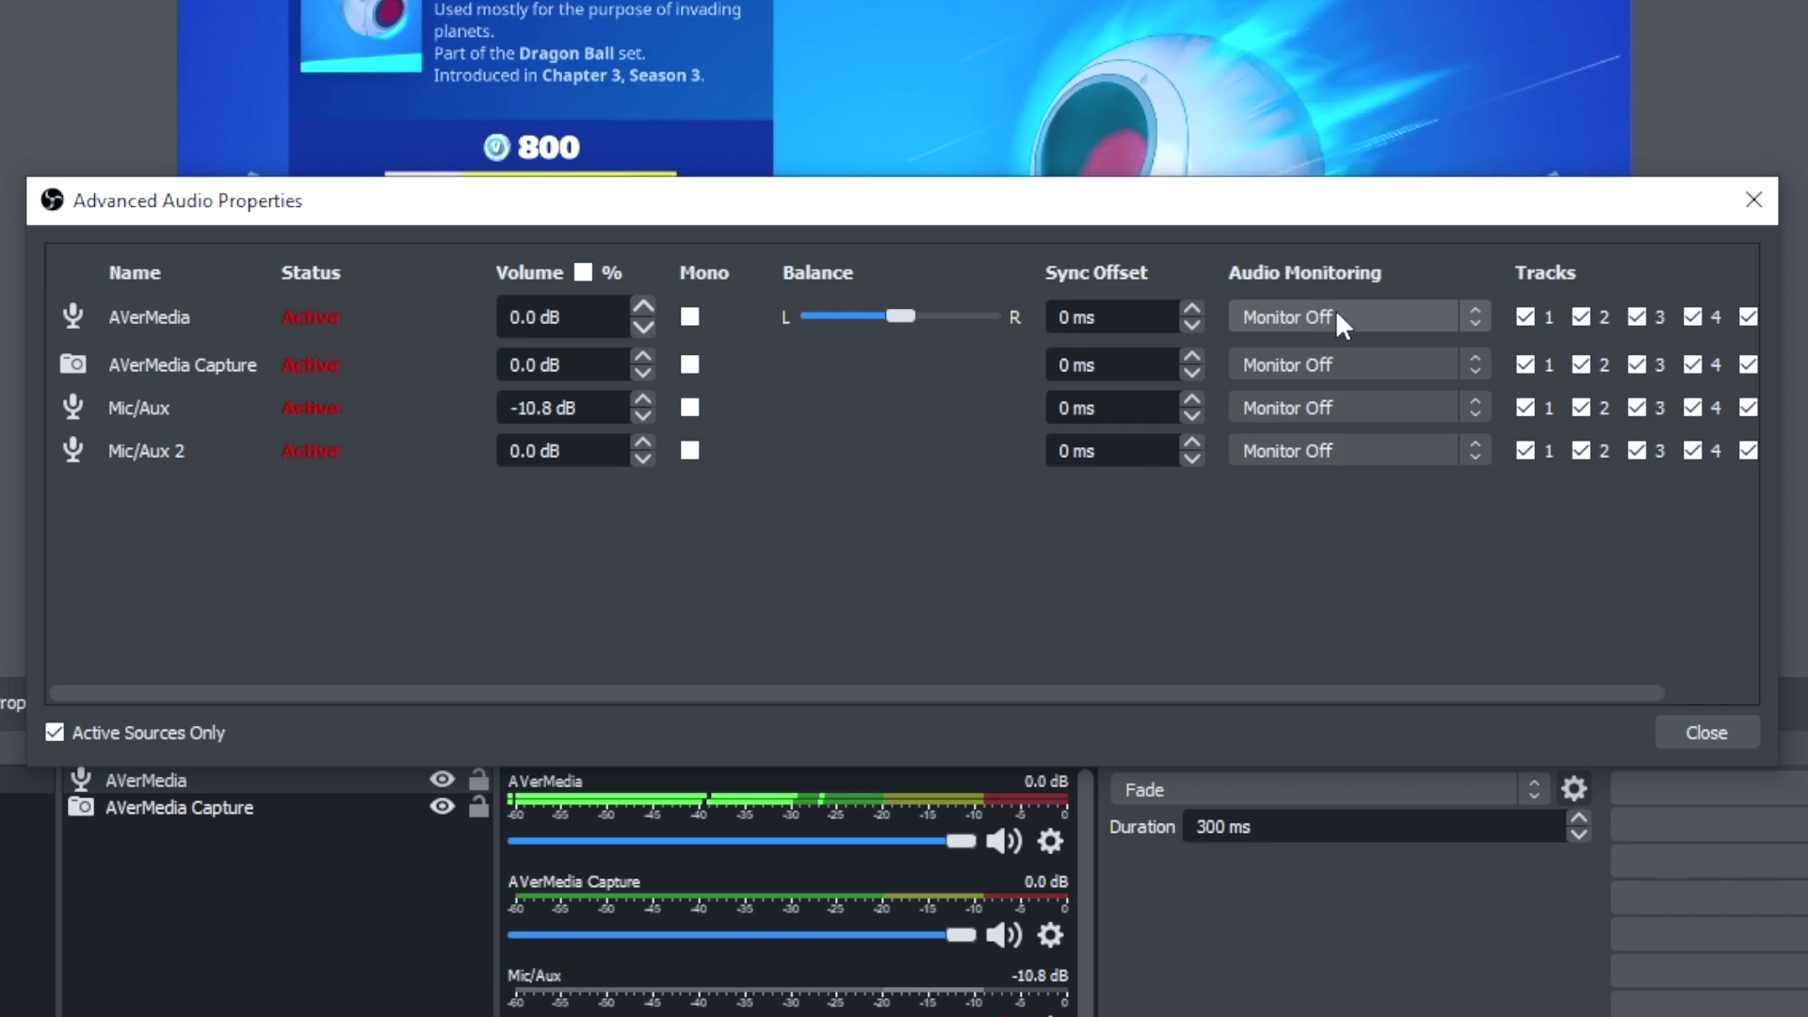
pyautogui.click(1353, 314)
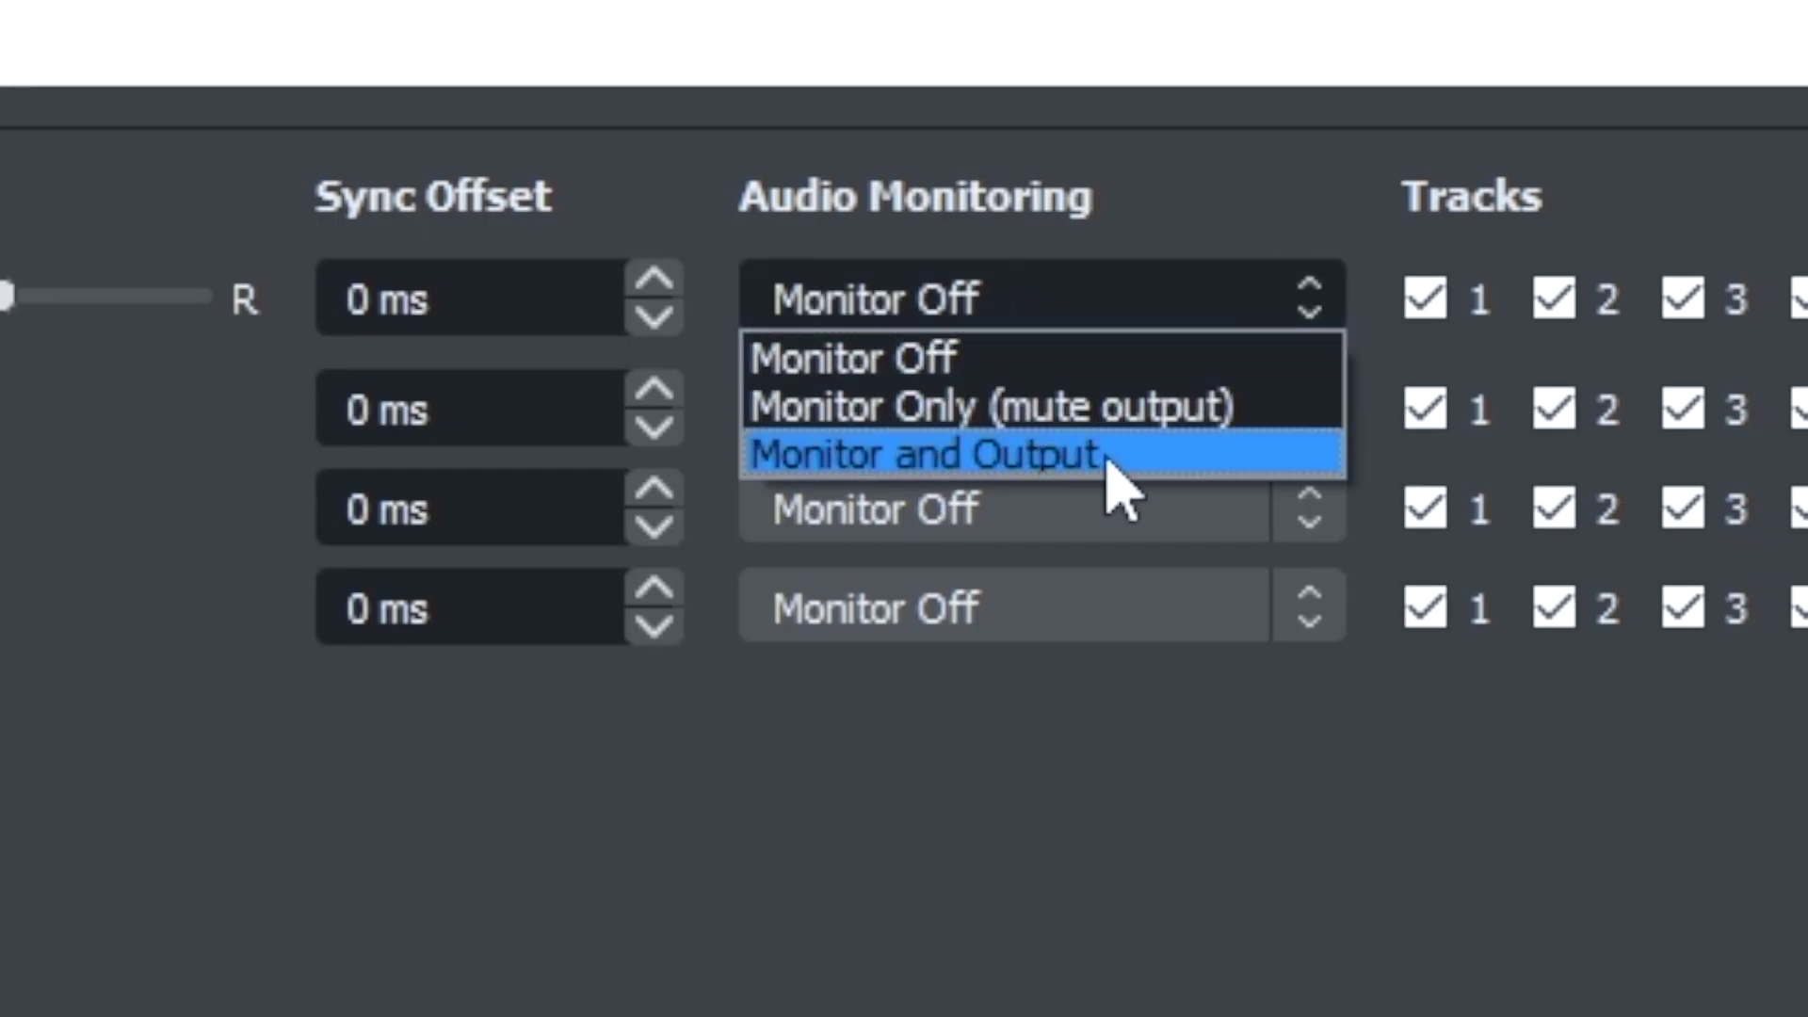
pyautogui.click(1168, 455)
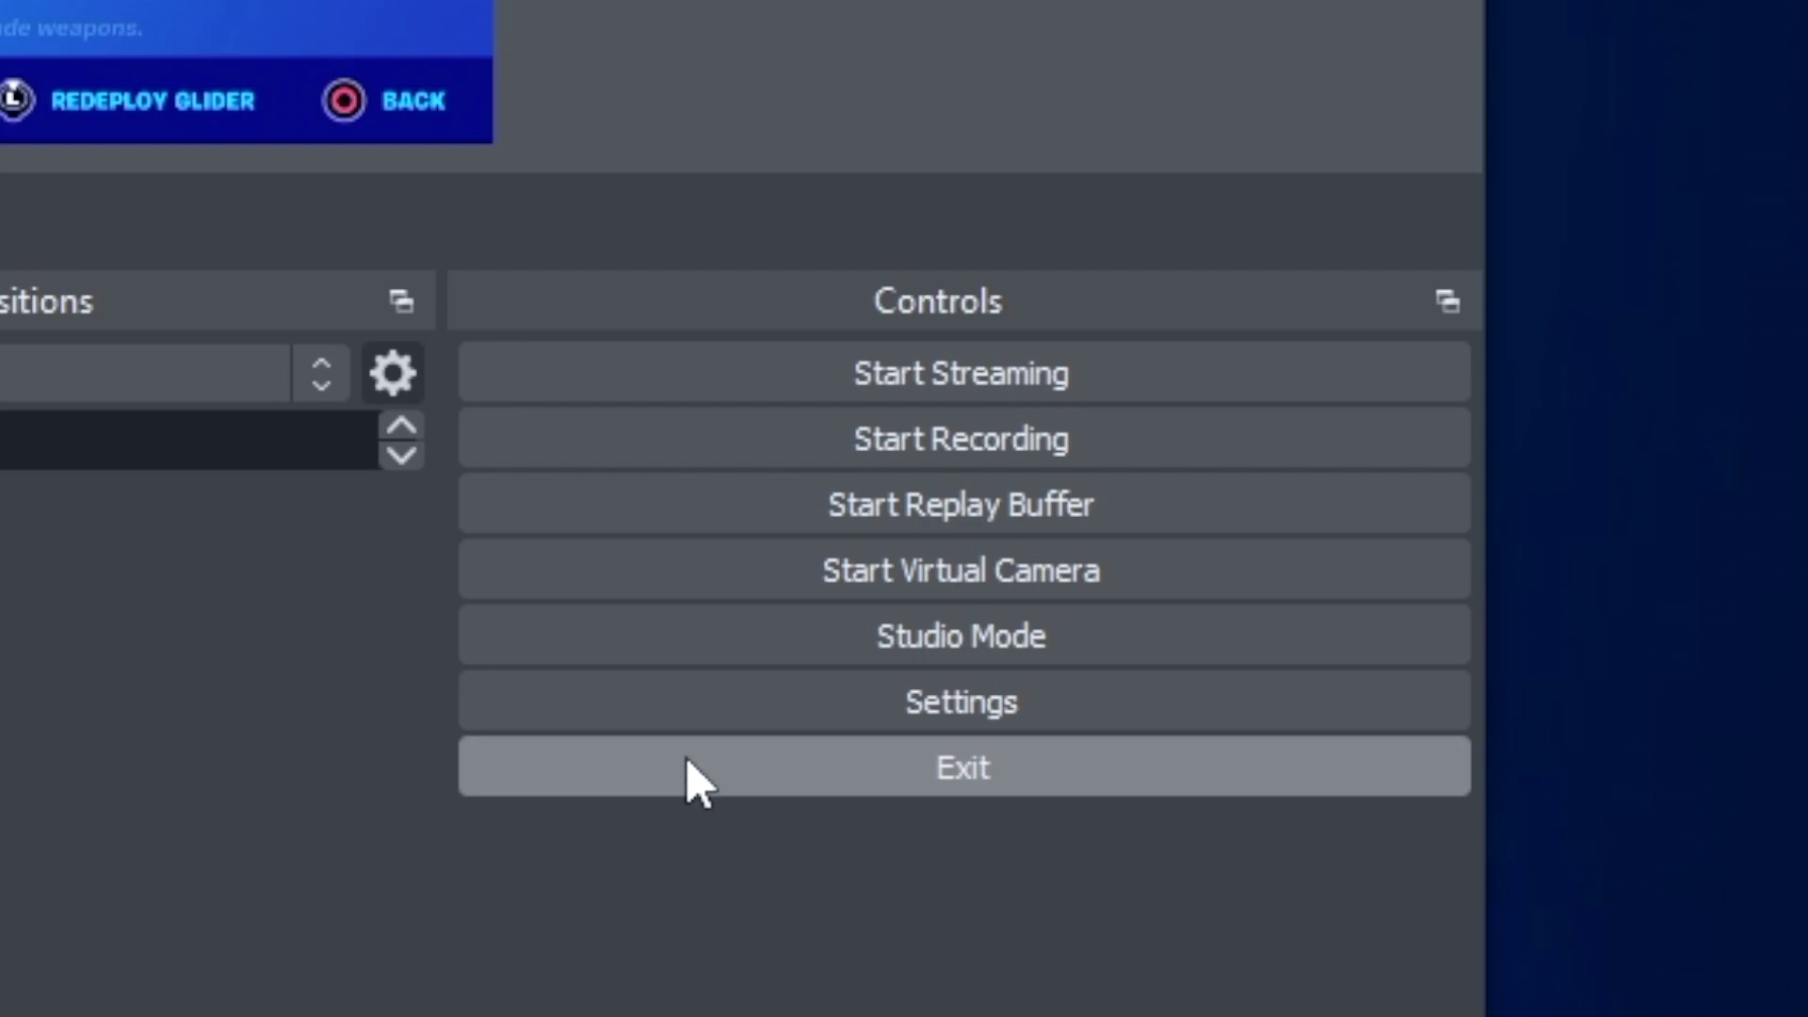
# Set Mic/Auxiliary Audio to Mic In (Elgato Wave:3) in the audio settings and save
pyautogui.click(748, 714)
pyautogui.click(184, 382)
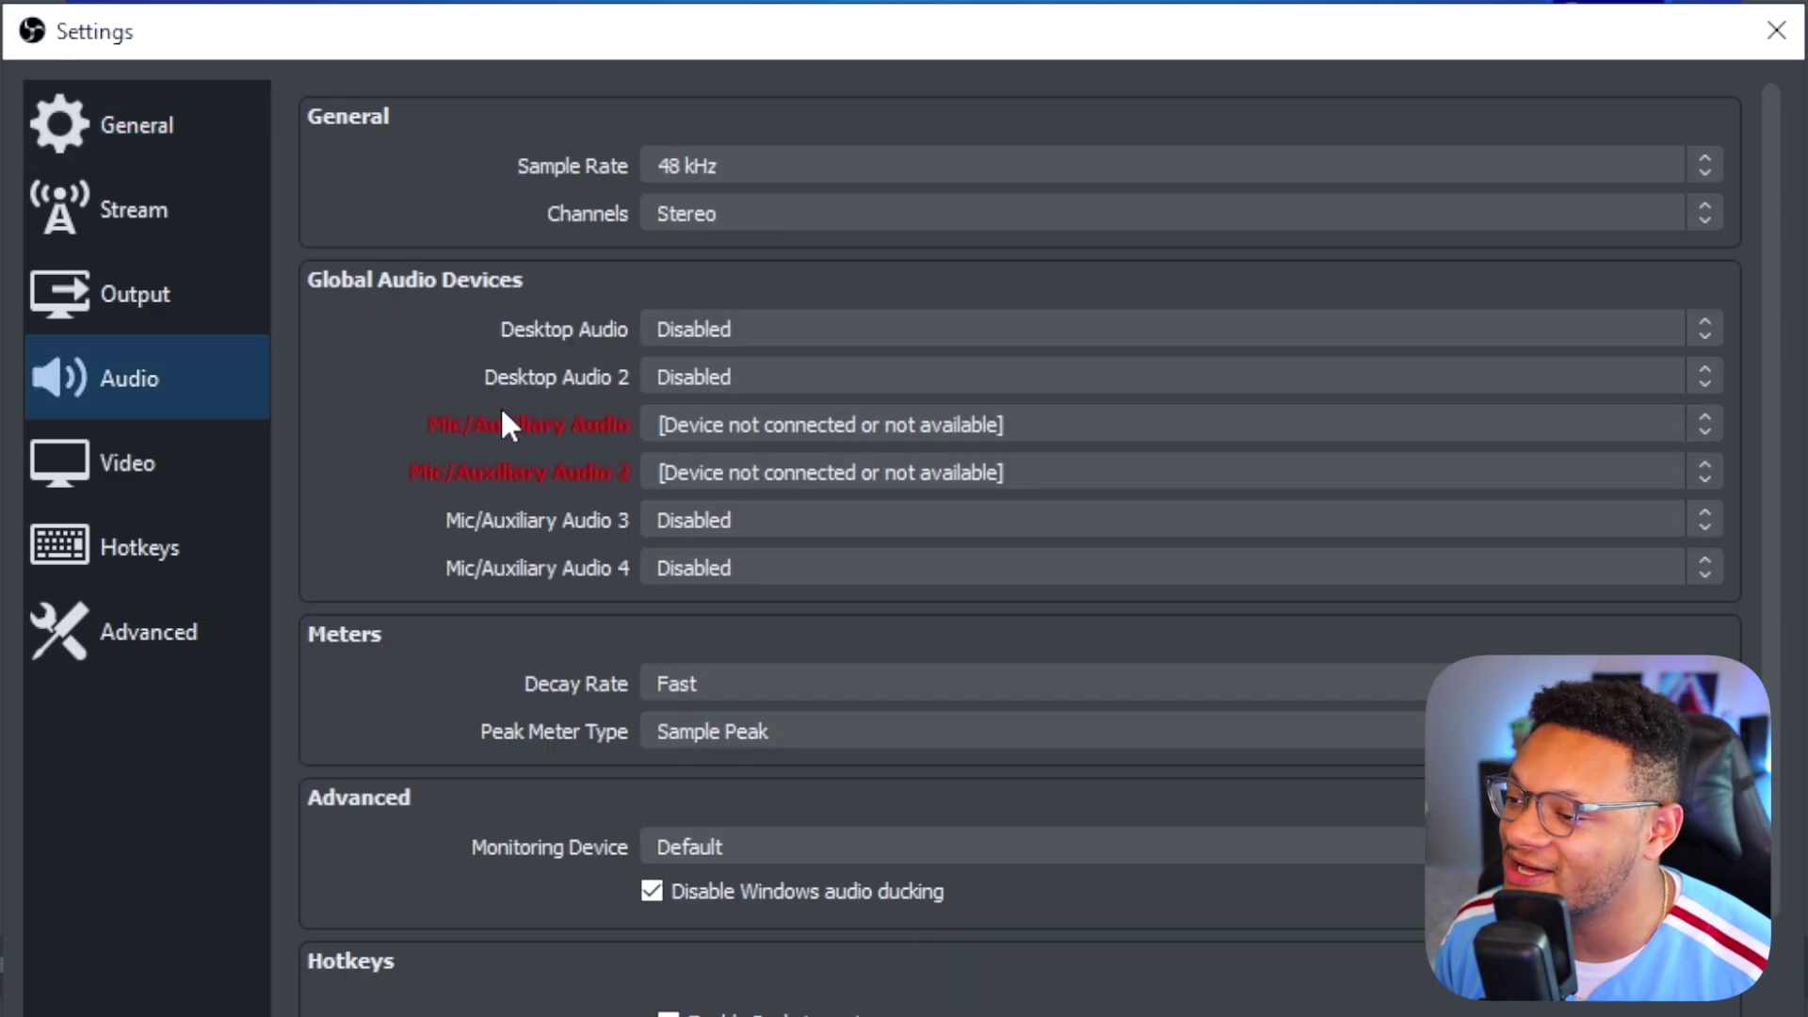
pyautogui.click(725, 423)
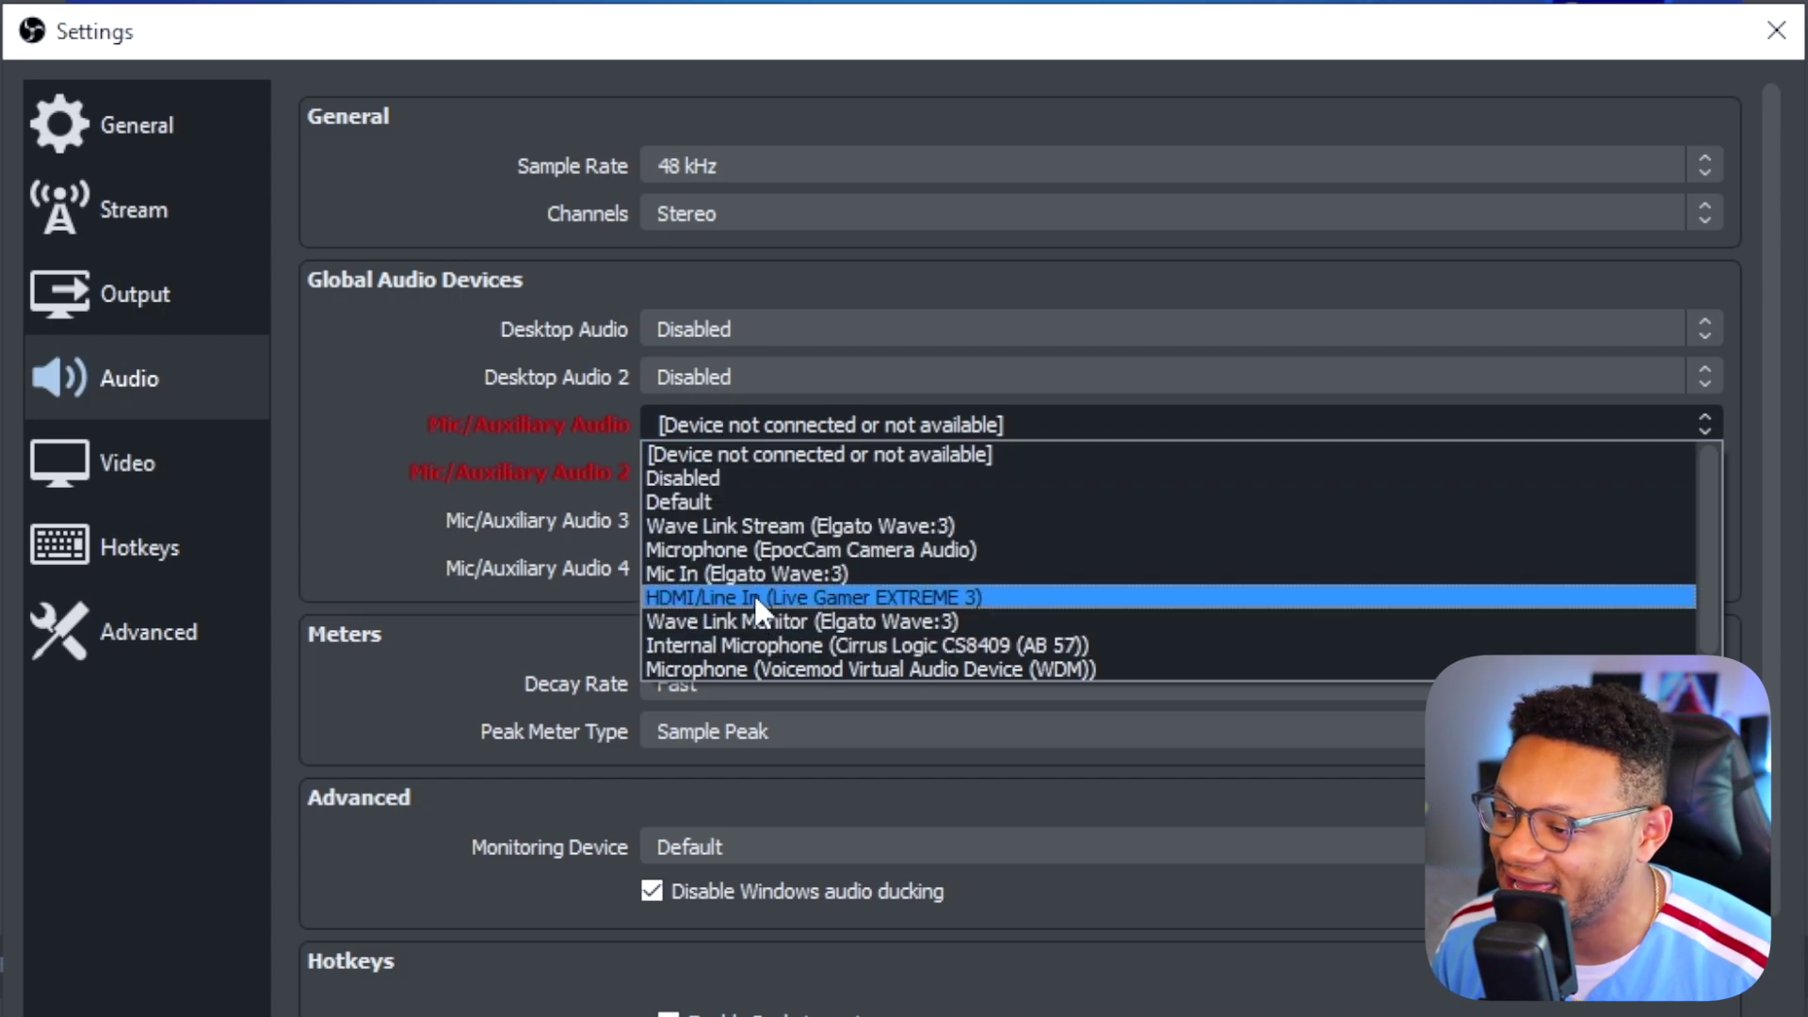
pyautogui.click(894, 572)
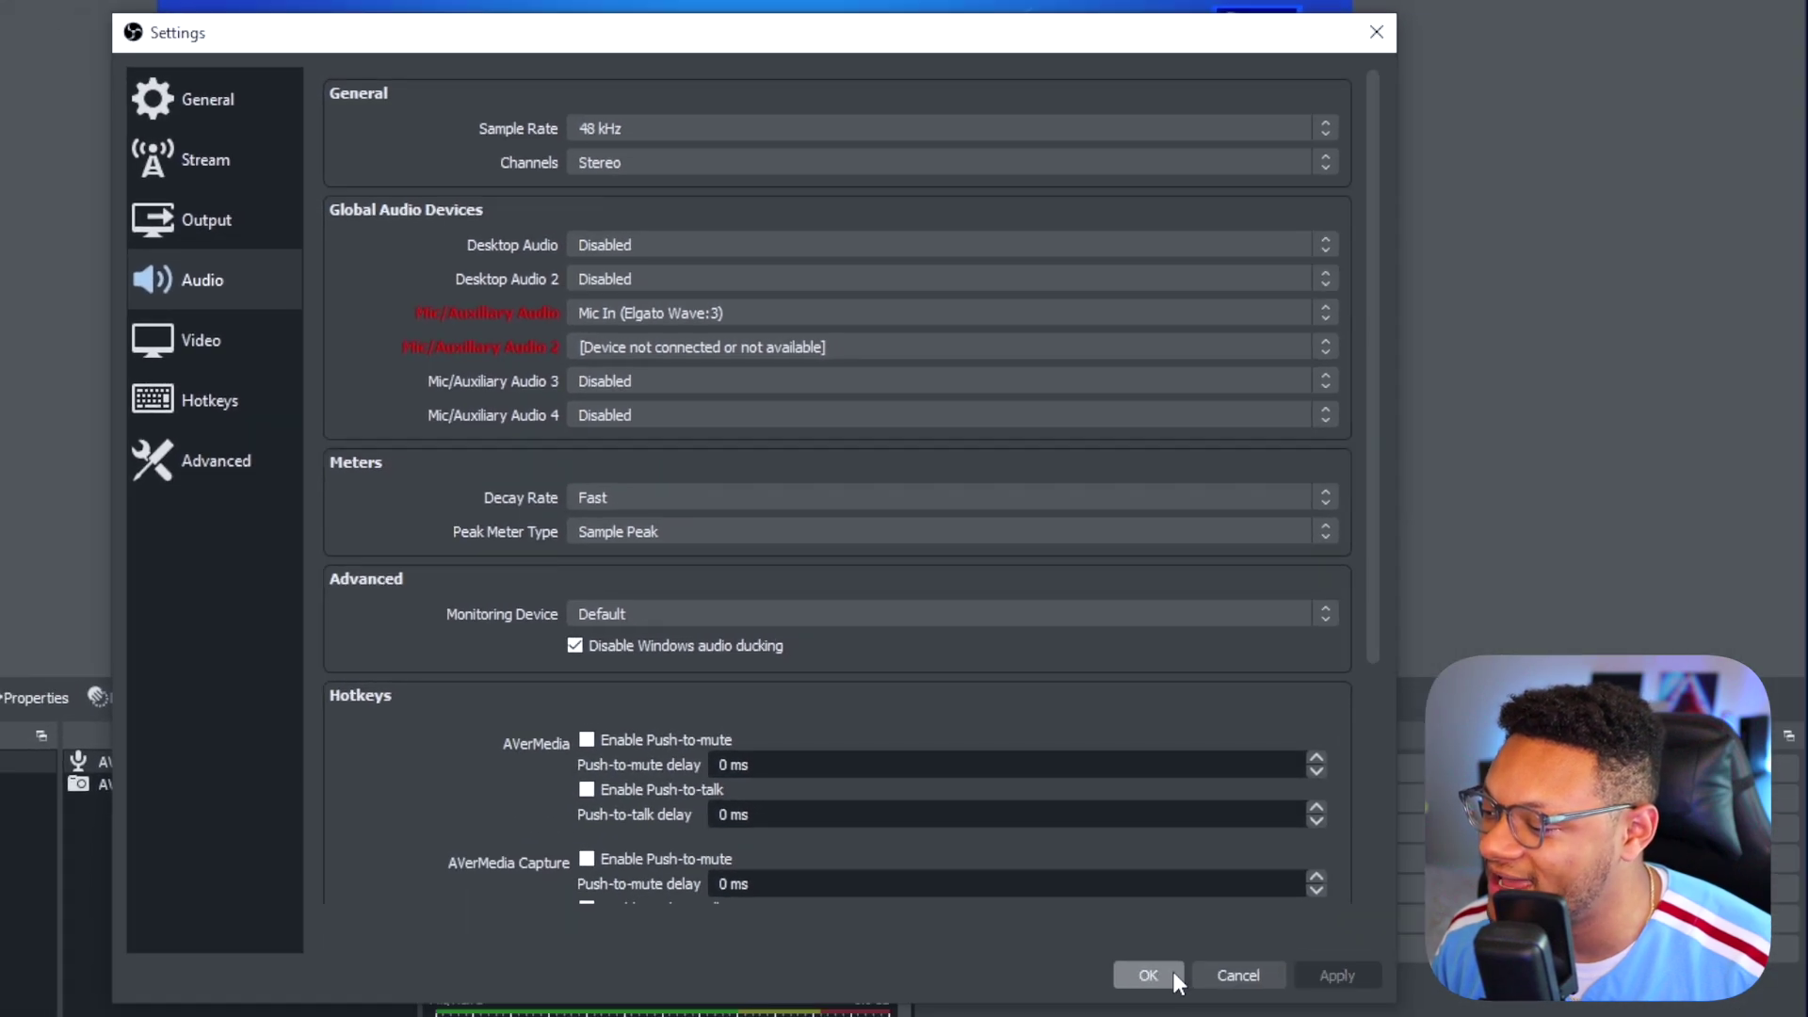
pyautogui.click(1173, 970)
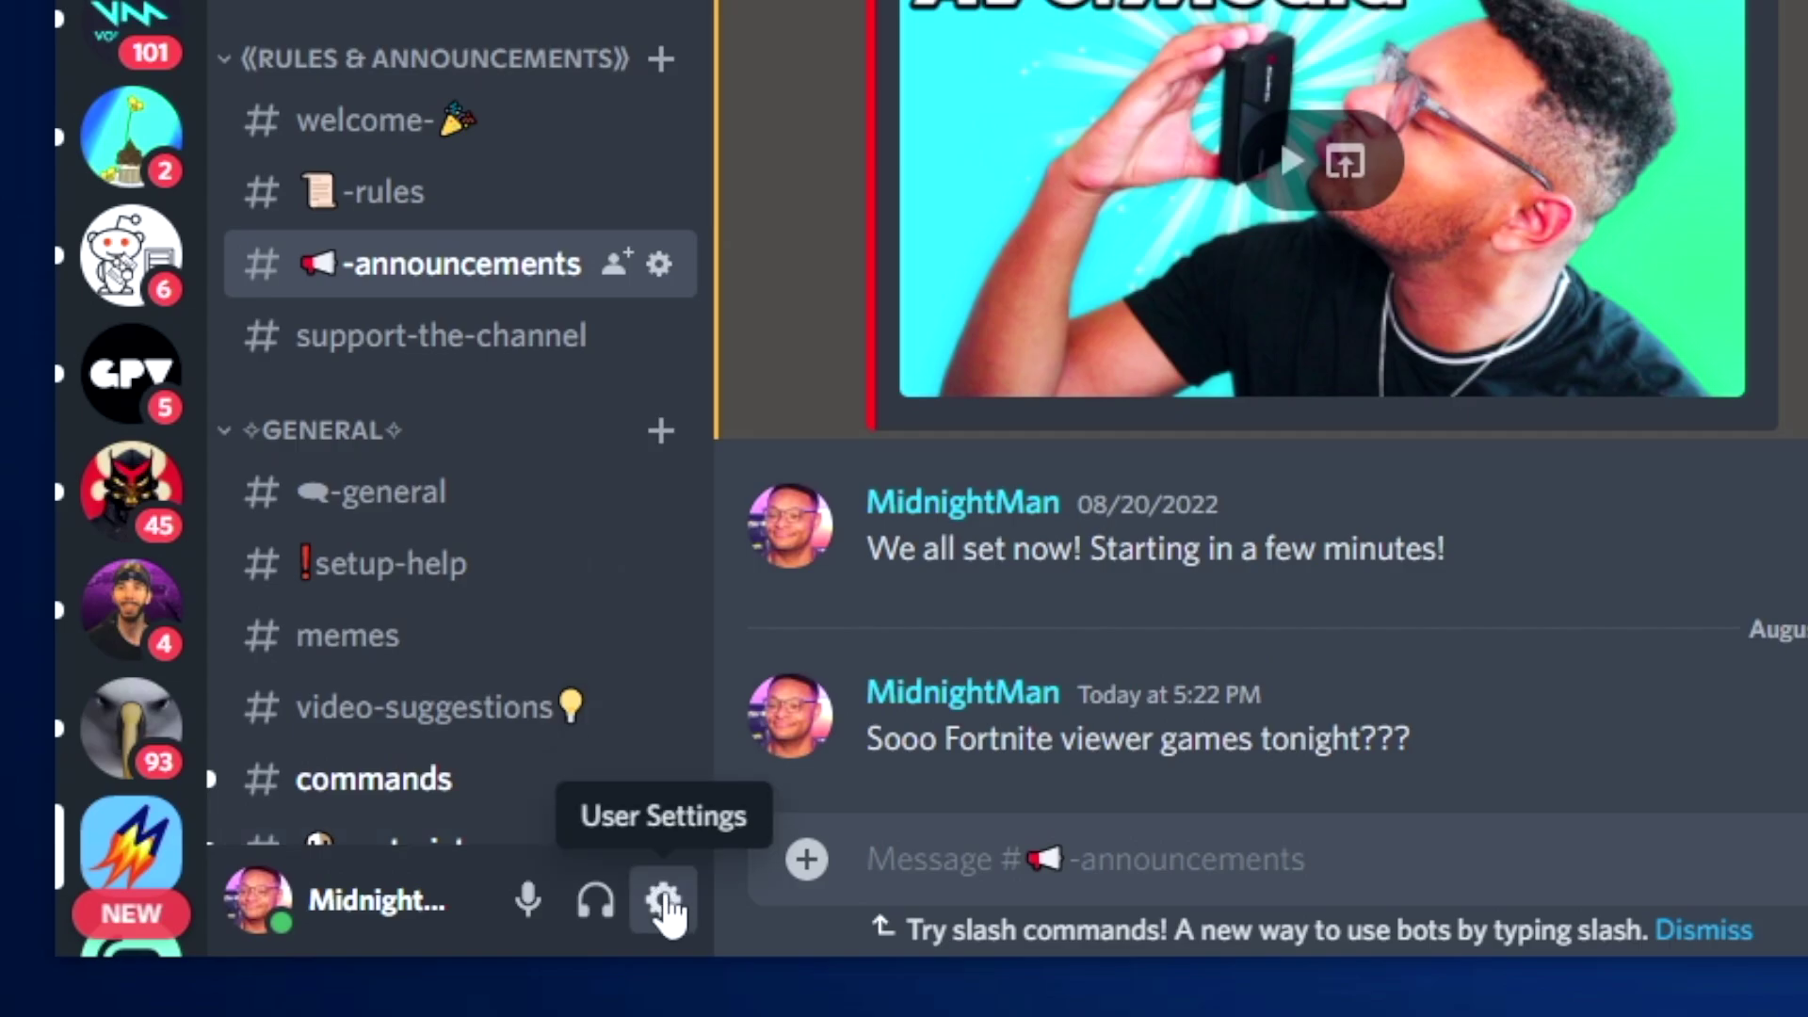
# Set Discord's voice input to Mic In (Elgato Wave:3); keep OBS Desktop Audio on Headphones (Elgato Wave:3)
pyautogui.click(664, 902)
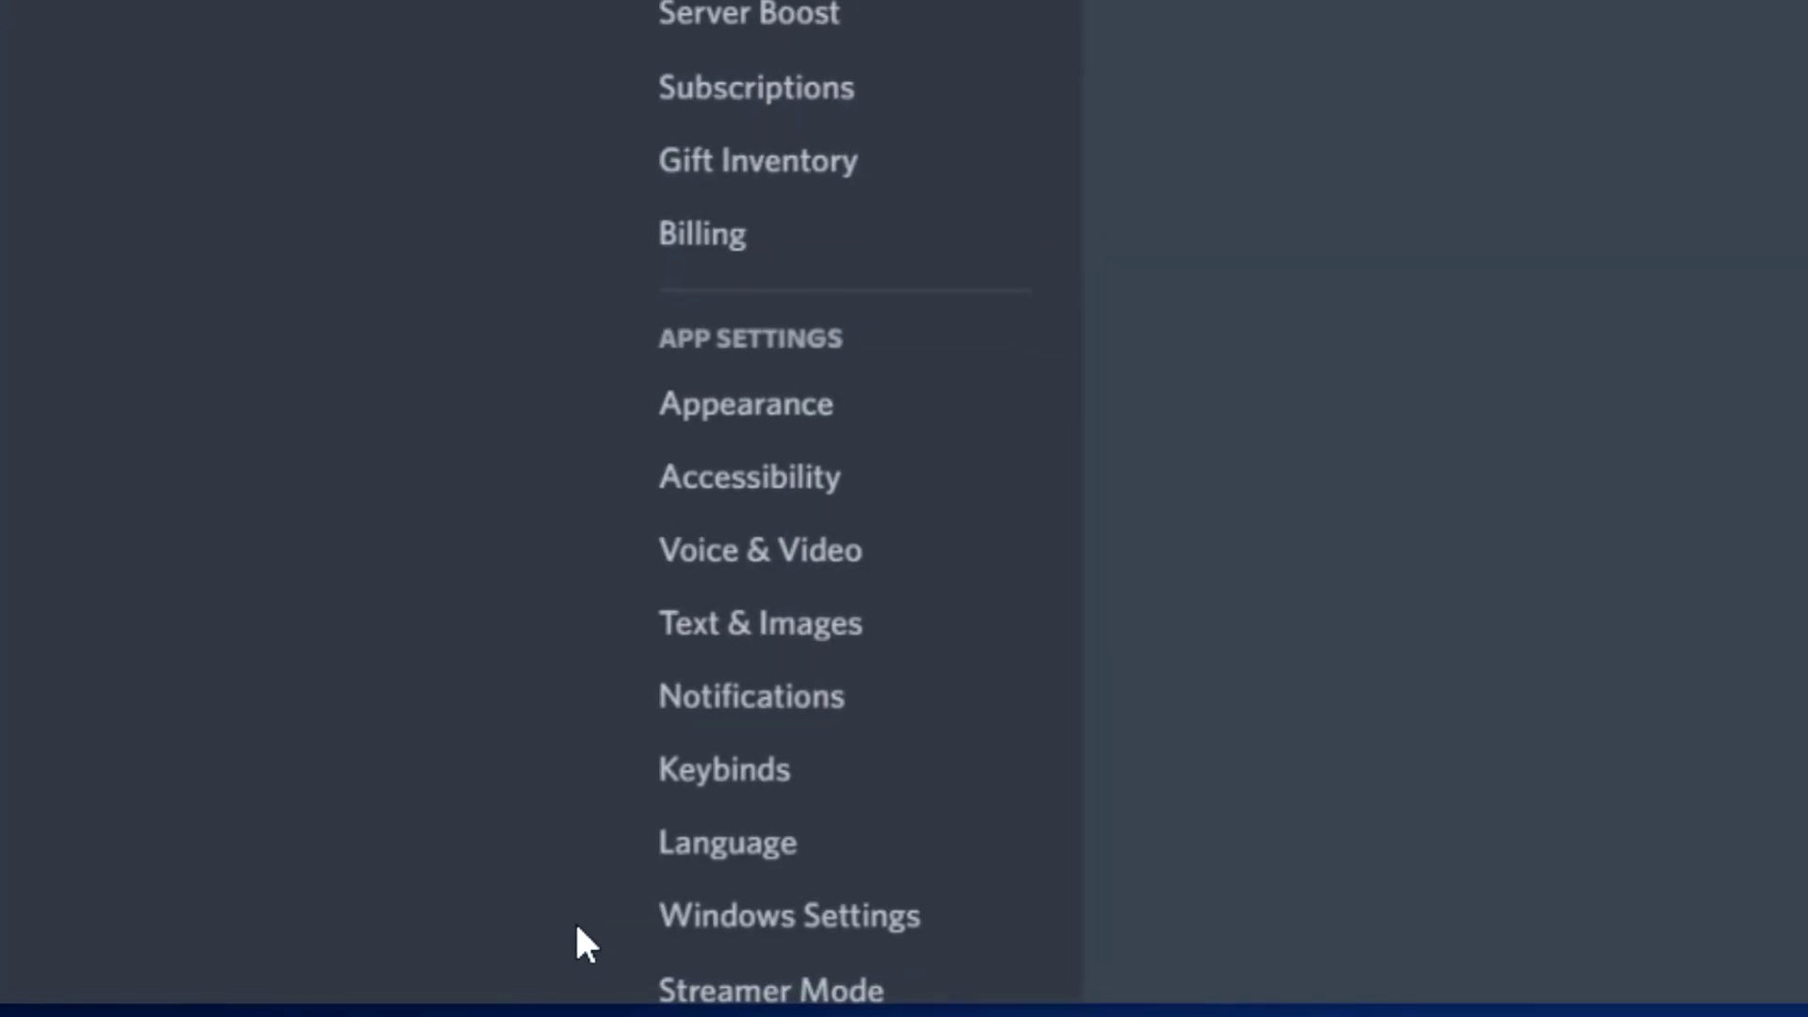
pyautogui.click(737, 584)
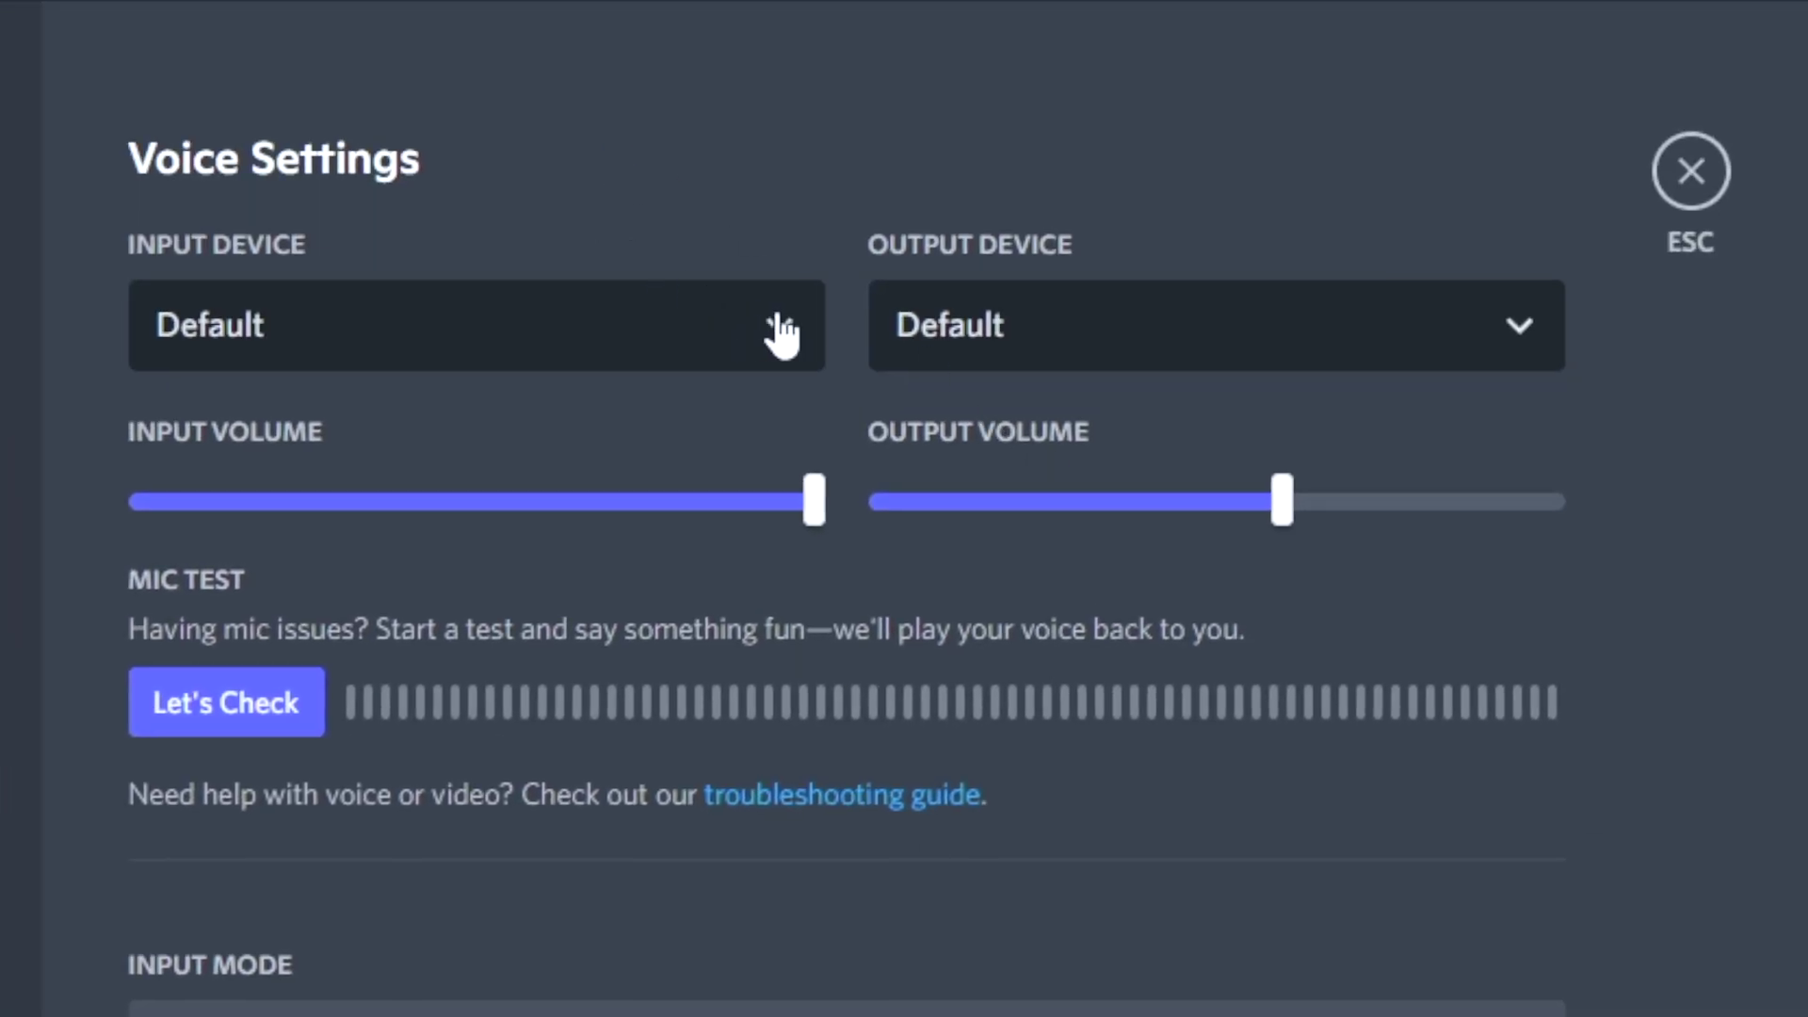
pyautogui.click(791, 332)
pyautogui.click(565, 530)
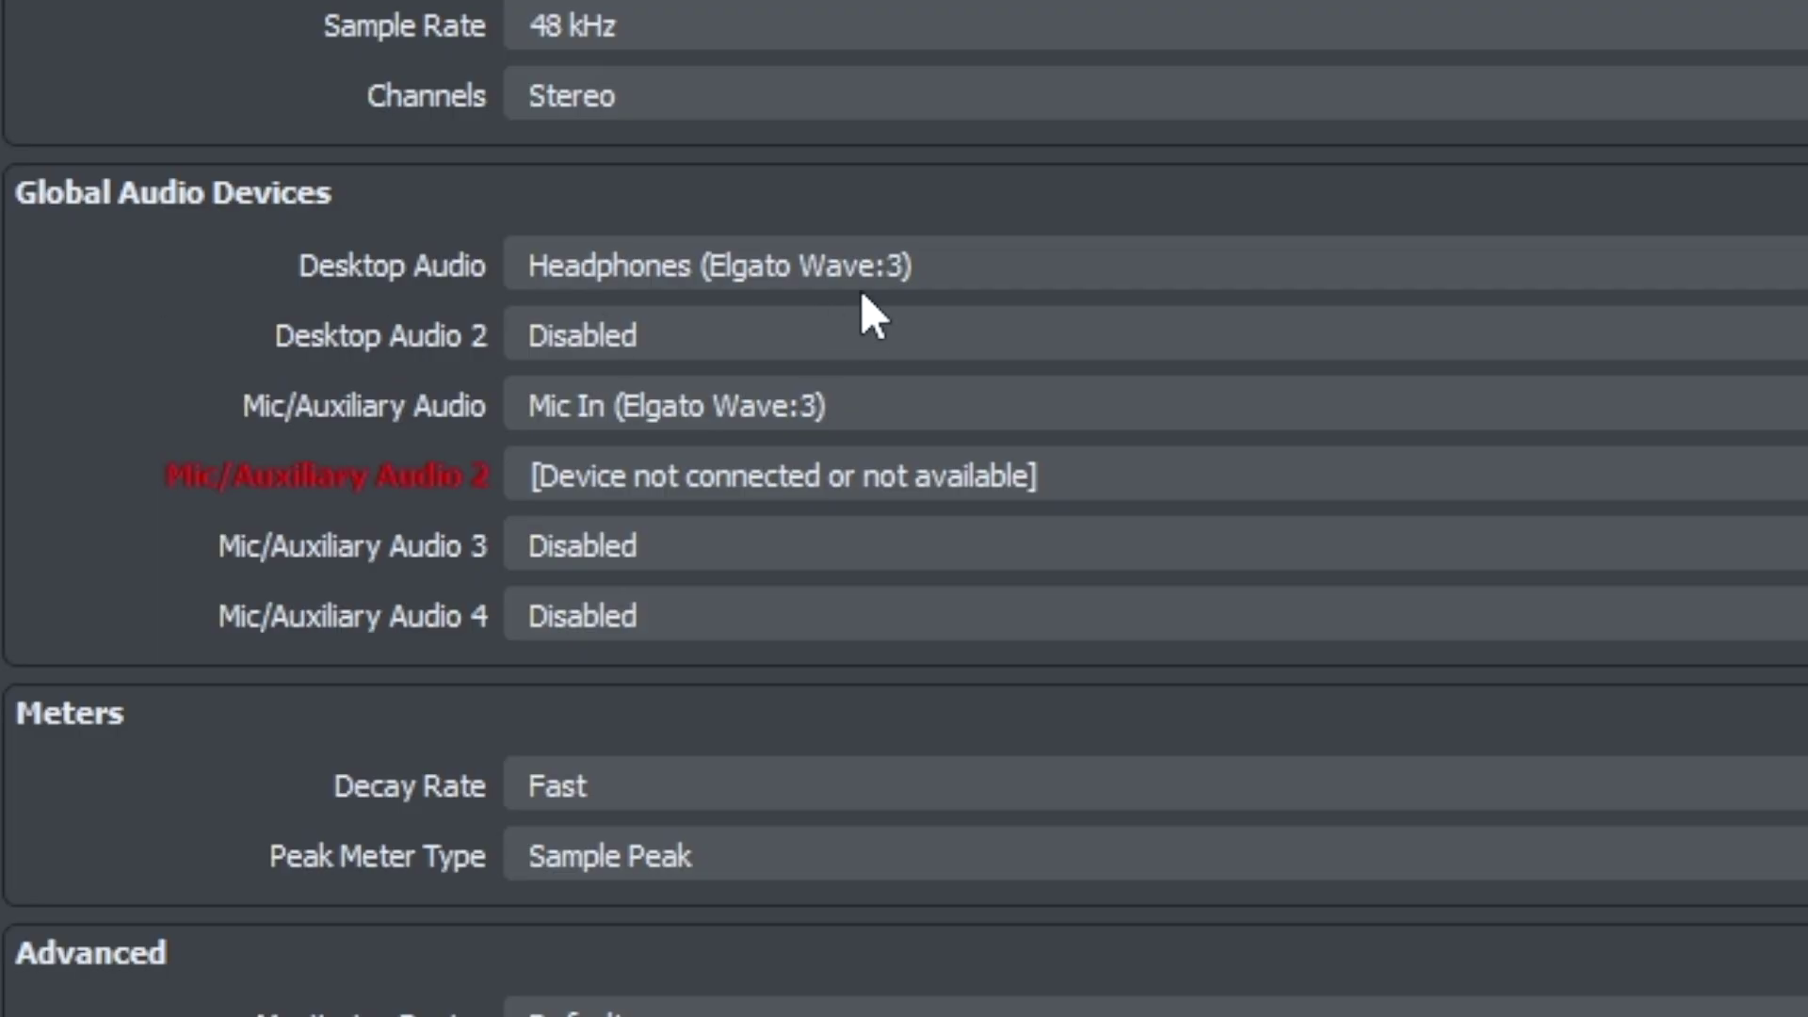
pyautogui.click(860, 278)
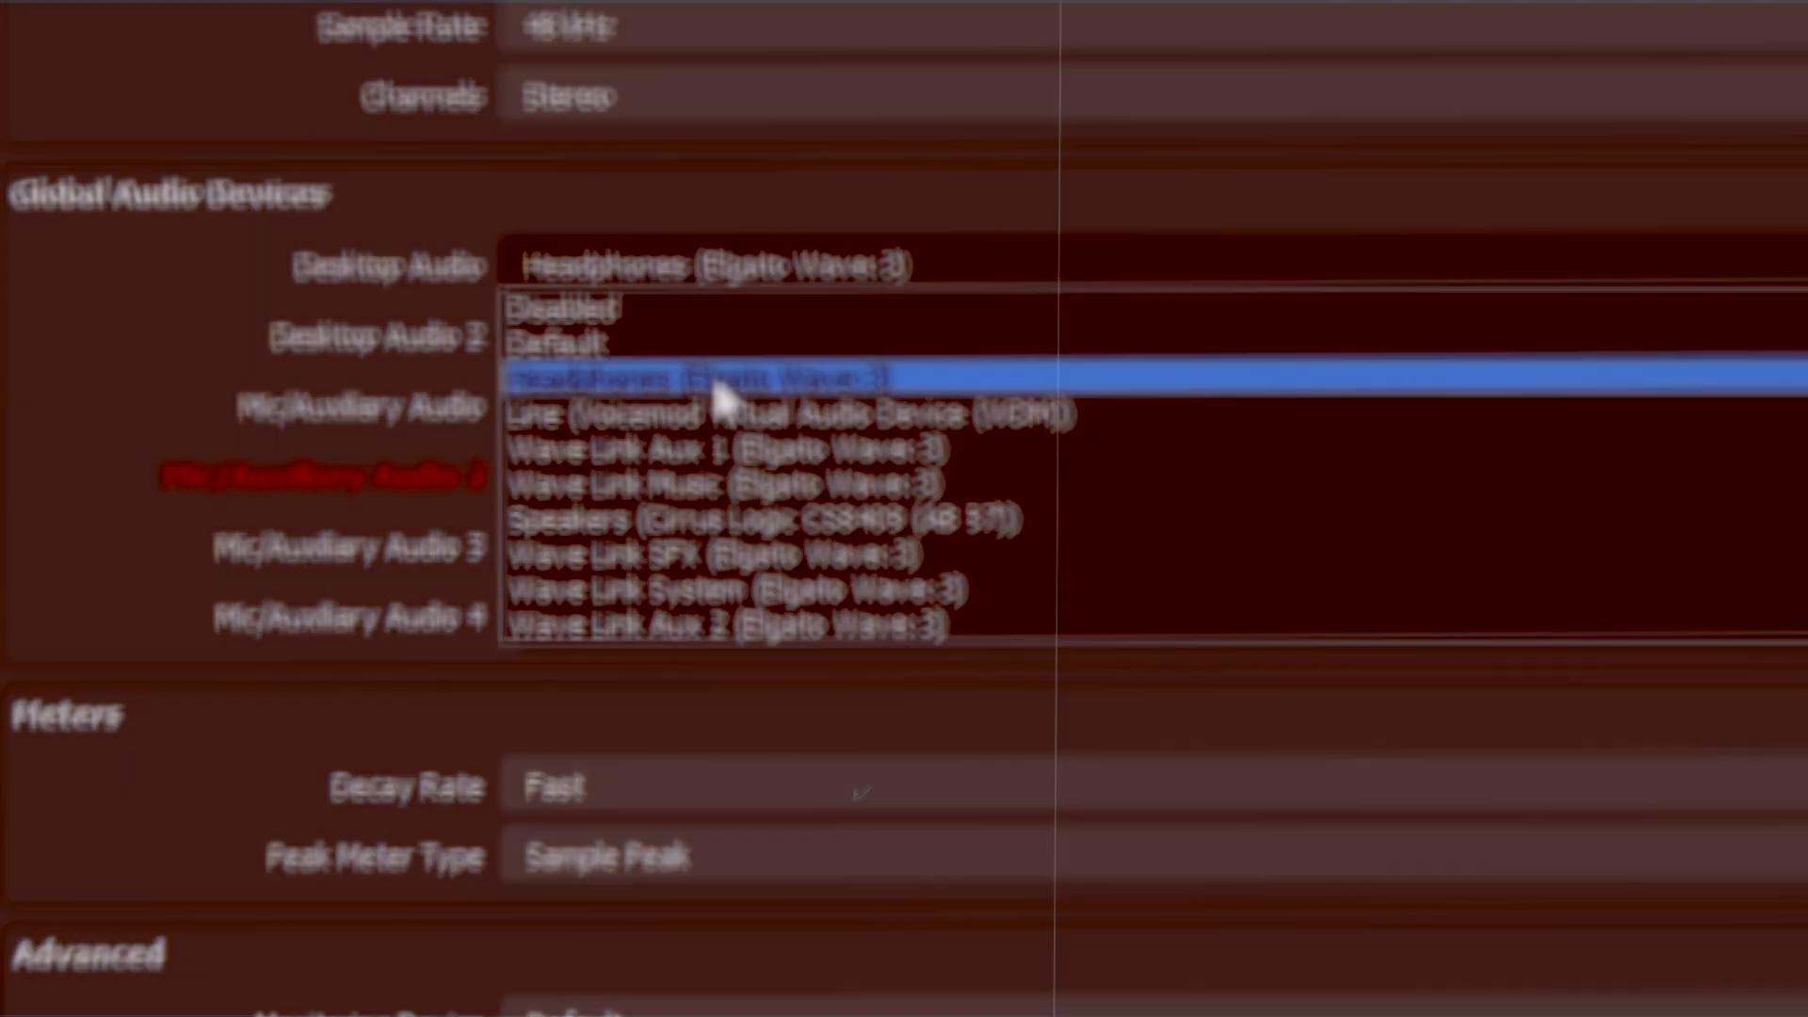
pyautogui.click(720, 381)
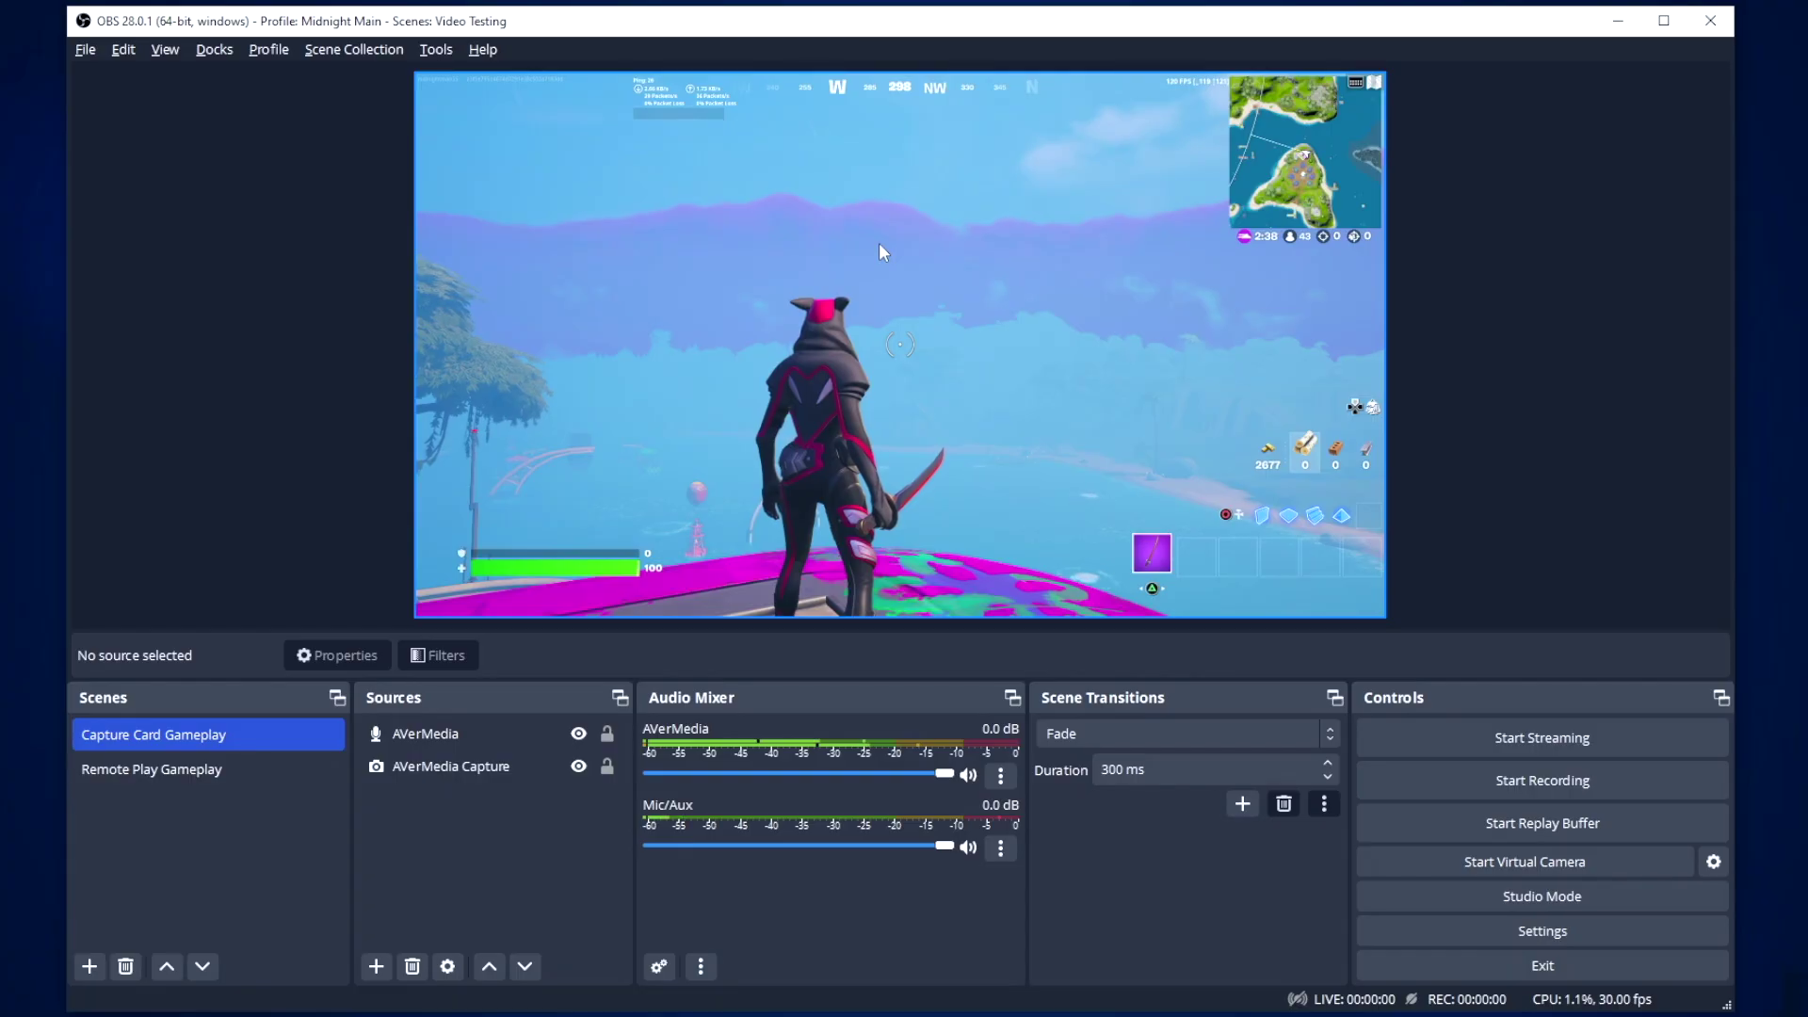
# Add an Application Audio Capture source named 'Discord' capturing the Discord.exe window
pyautogui.click(377, 967)
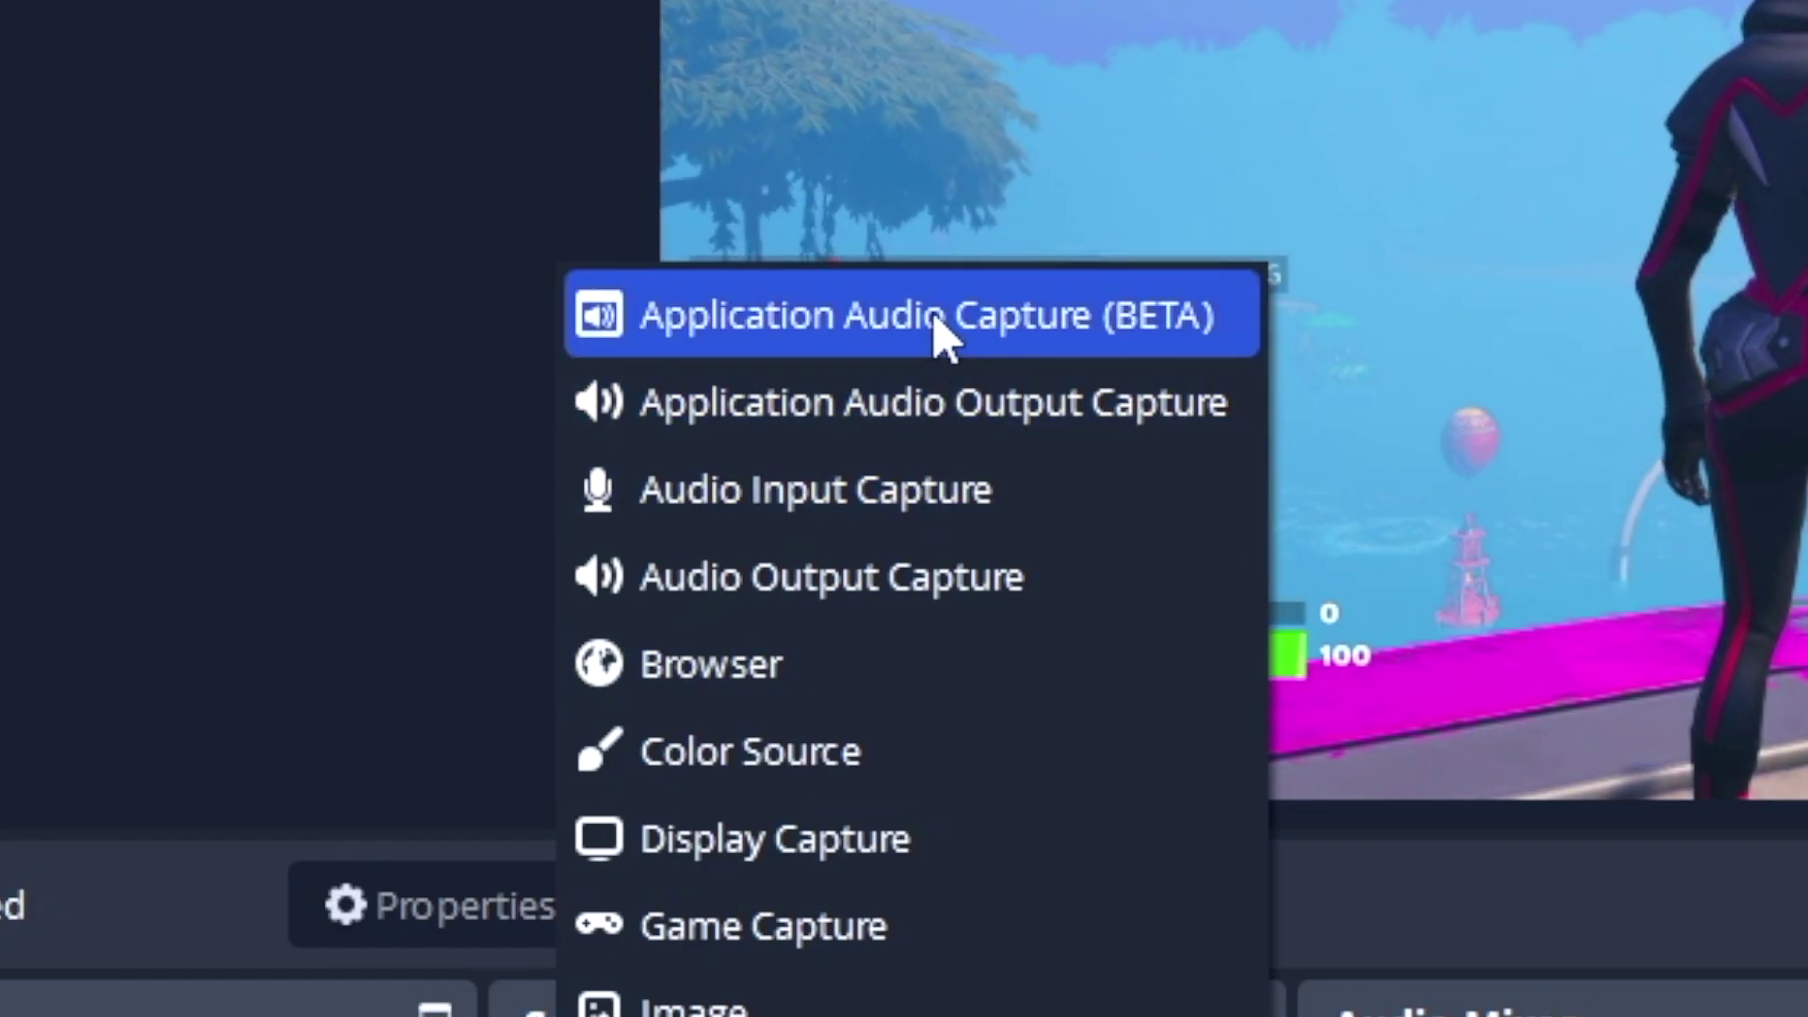
pyautogui.click(937, 319)
pyautogui.write('Discord')
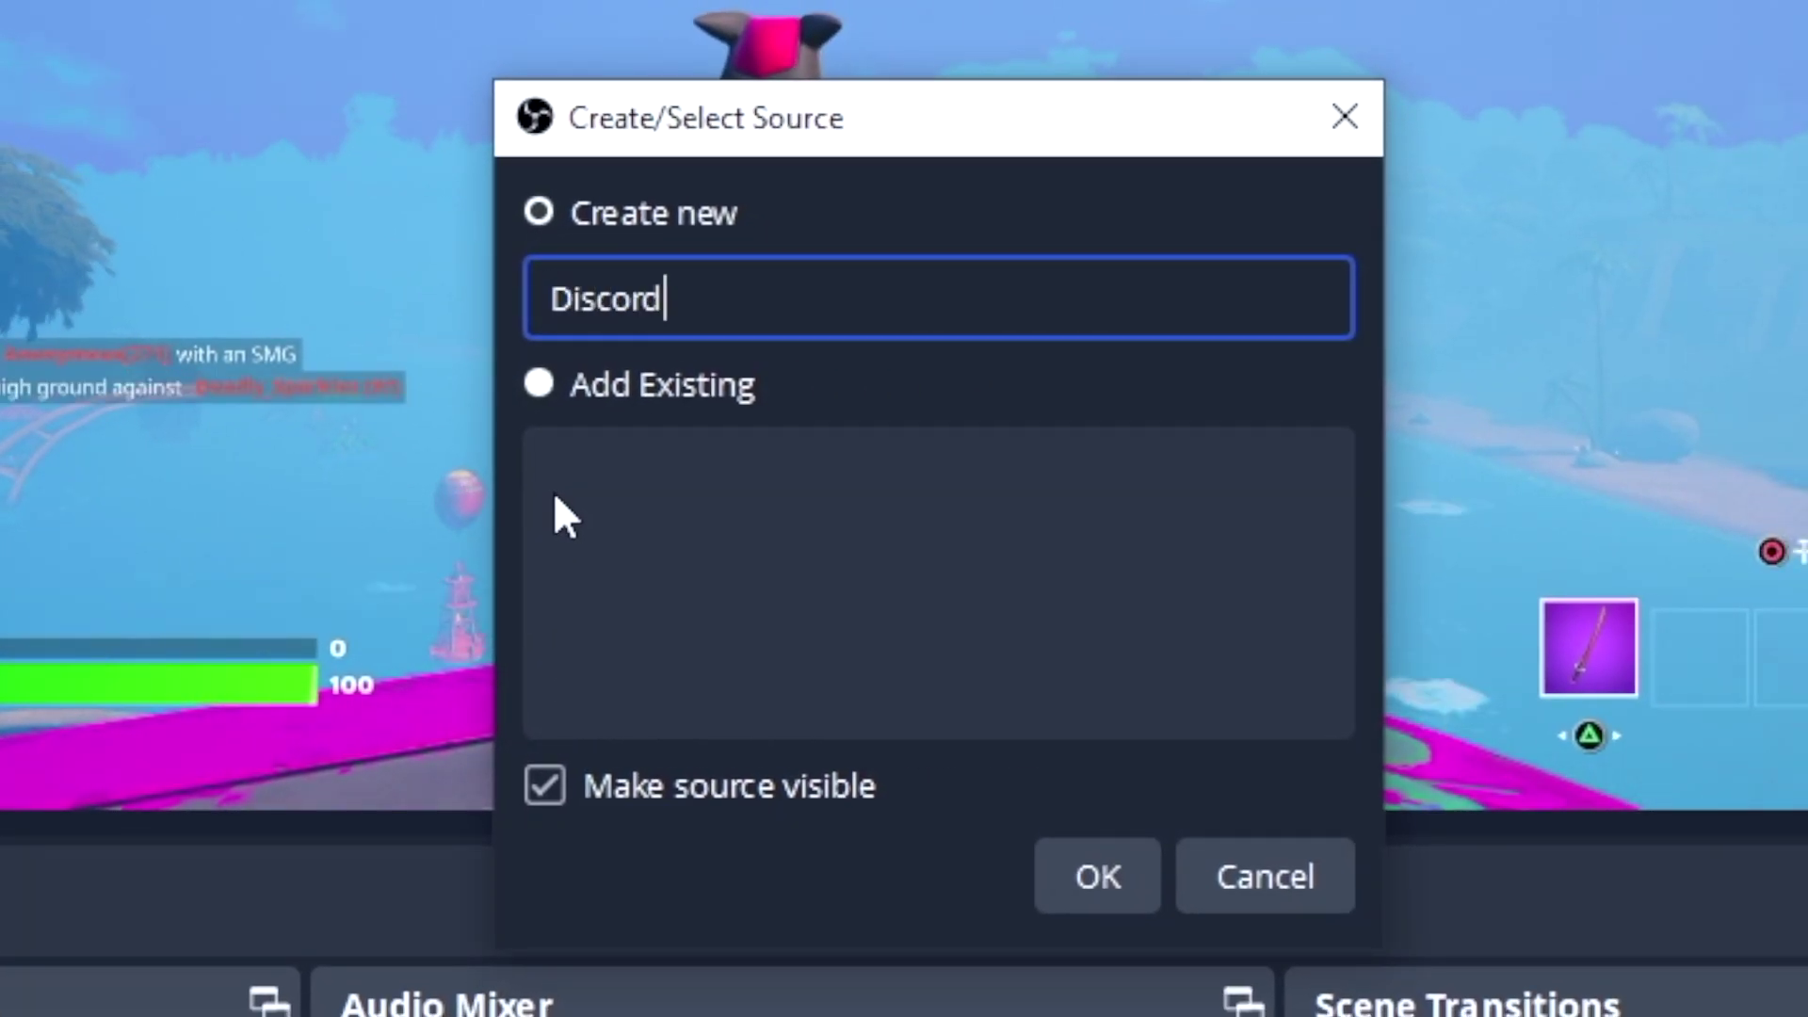
pyautogui.click(1094, 876)
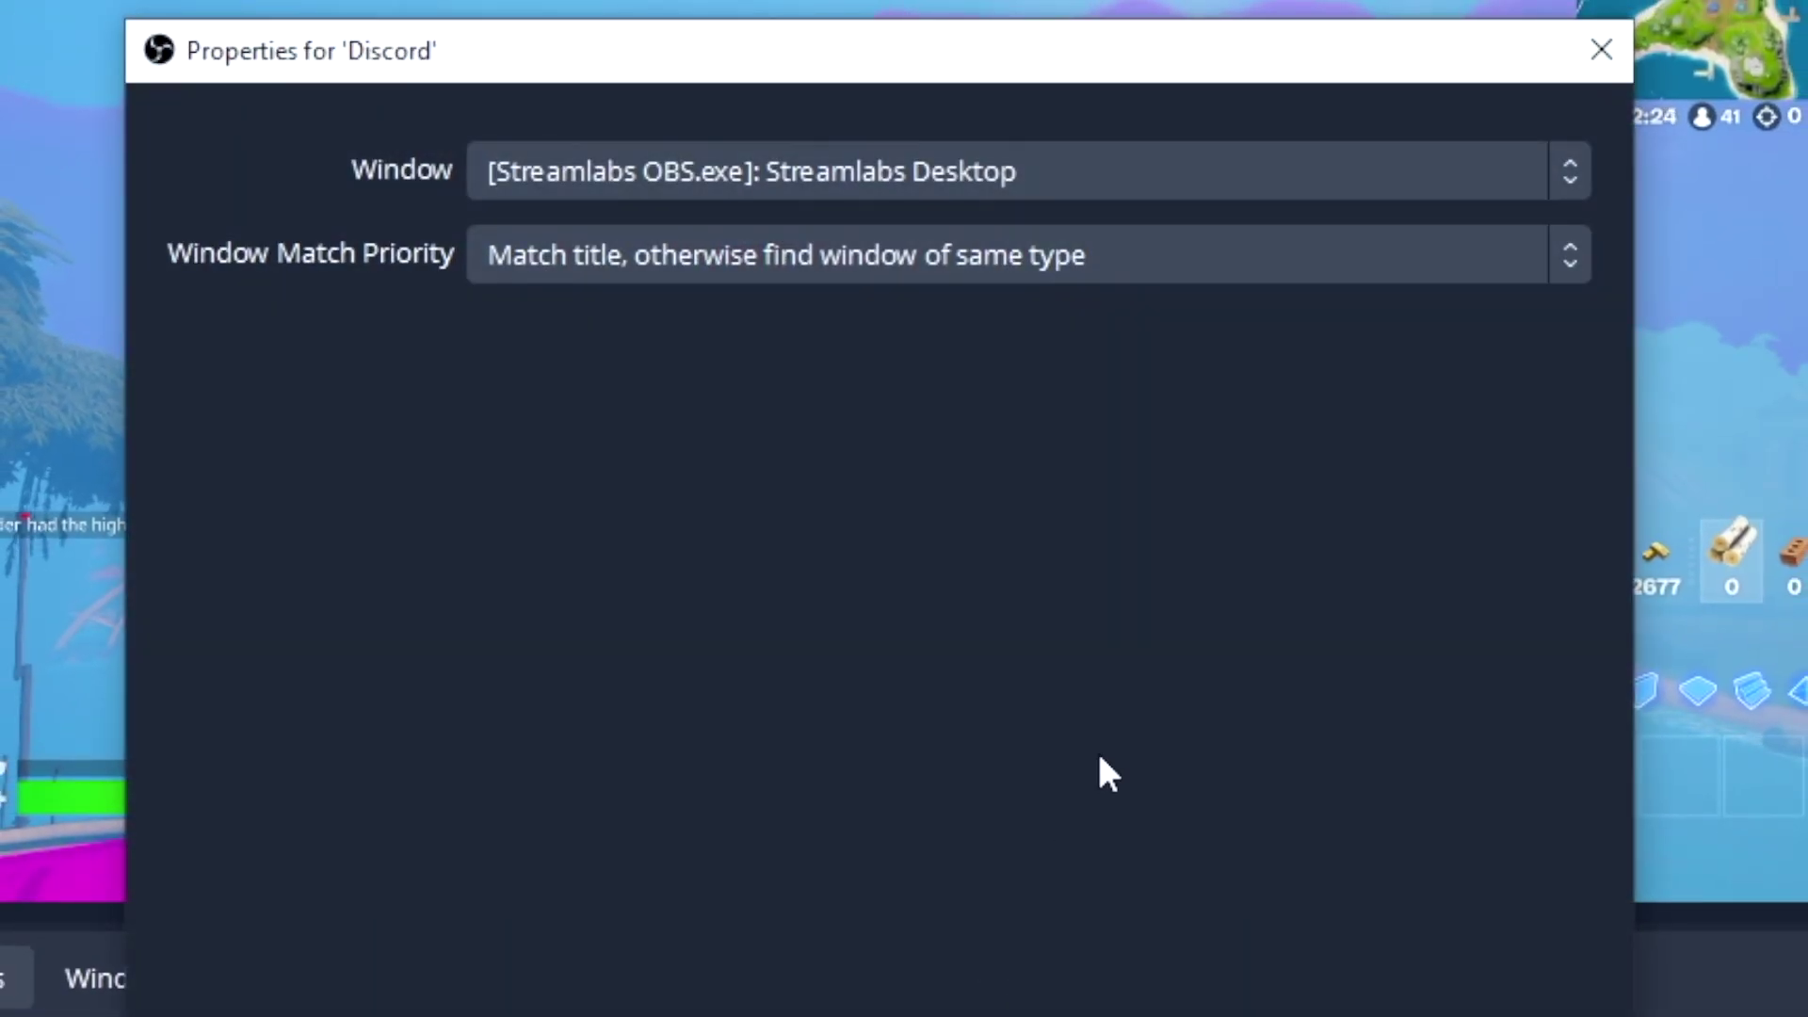
pyautogui.click(1173, 172)
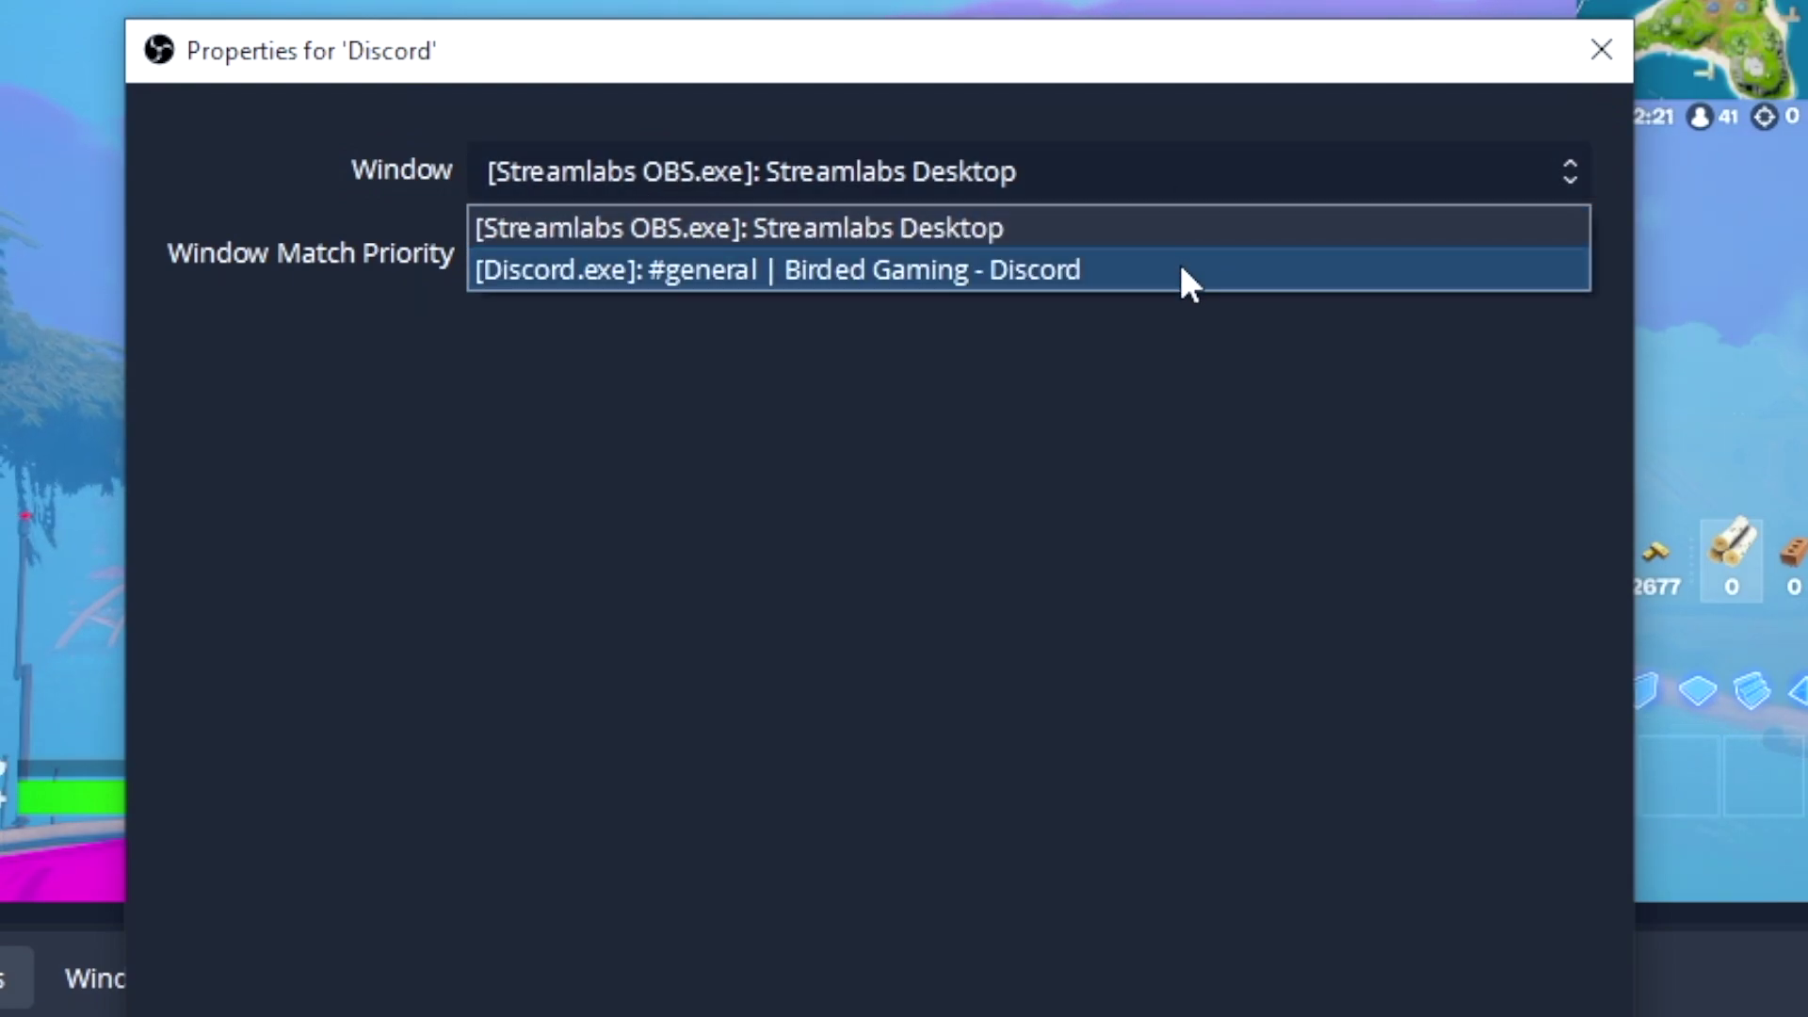
pyautogui.click(1185, 280)
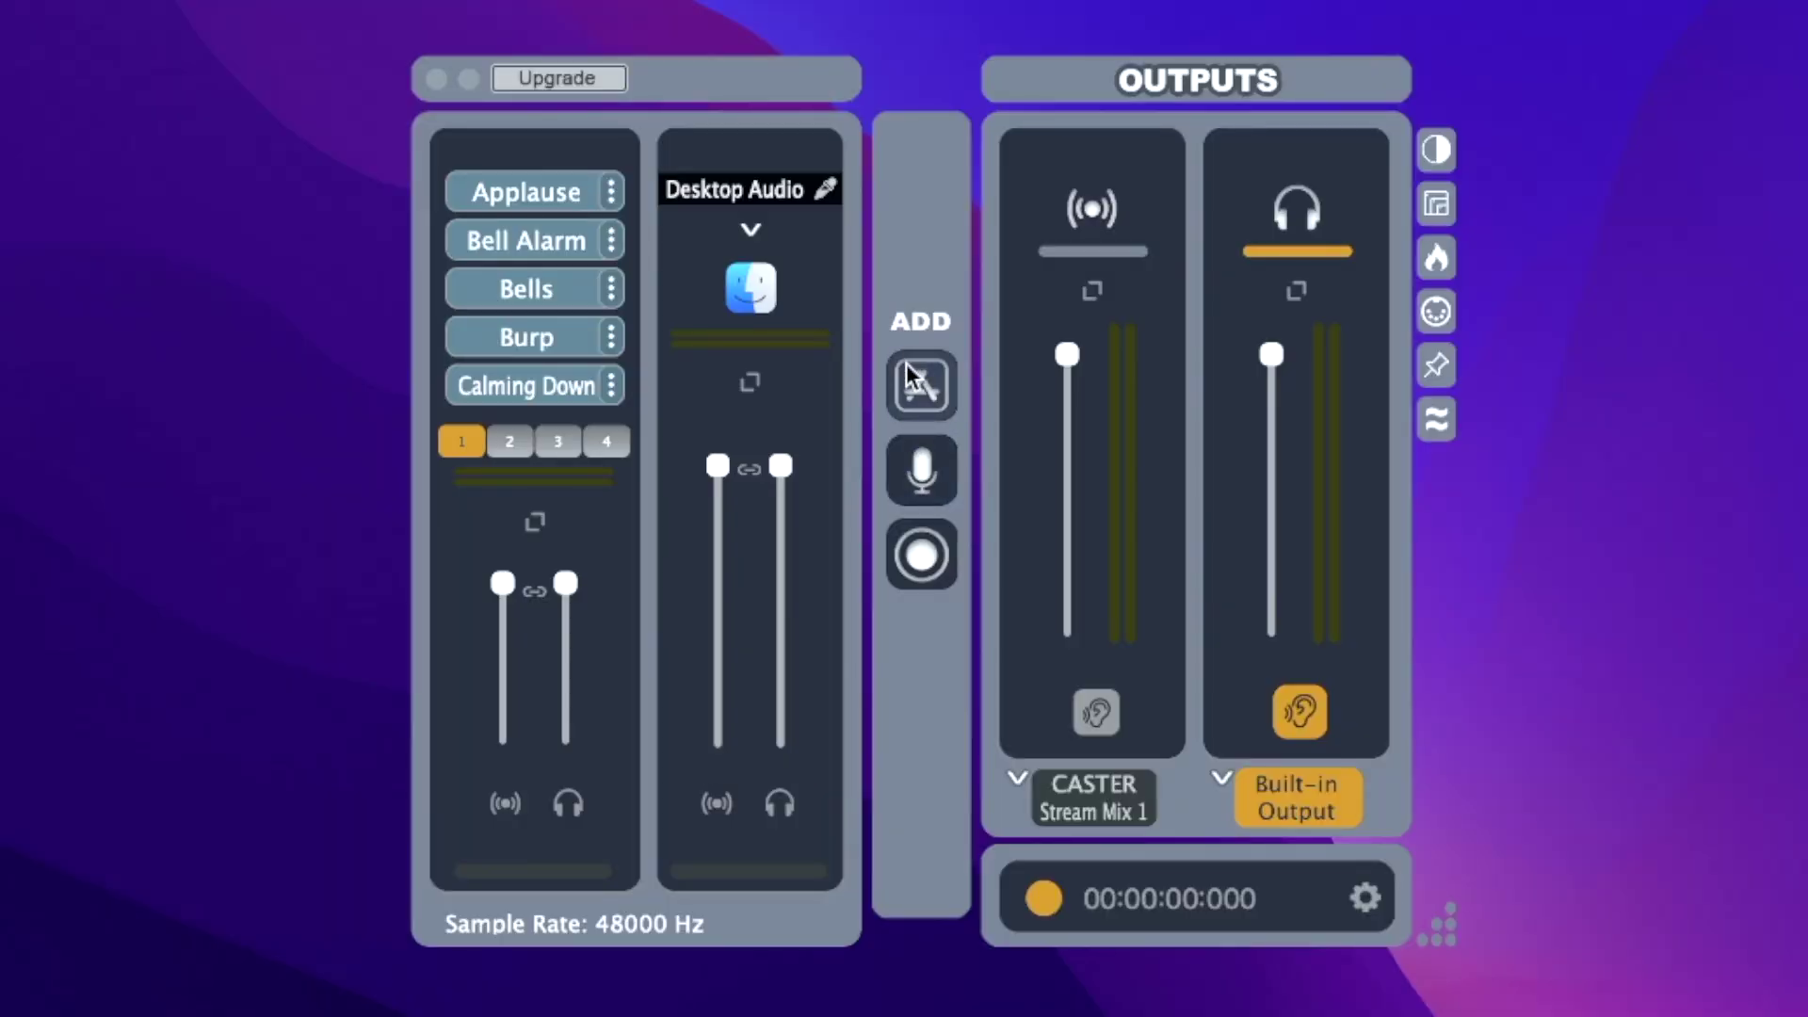
pyautogui.click(906, 363)
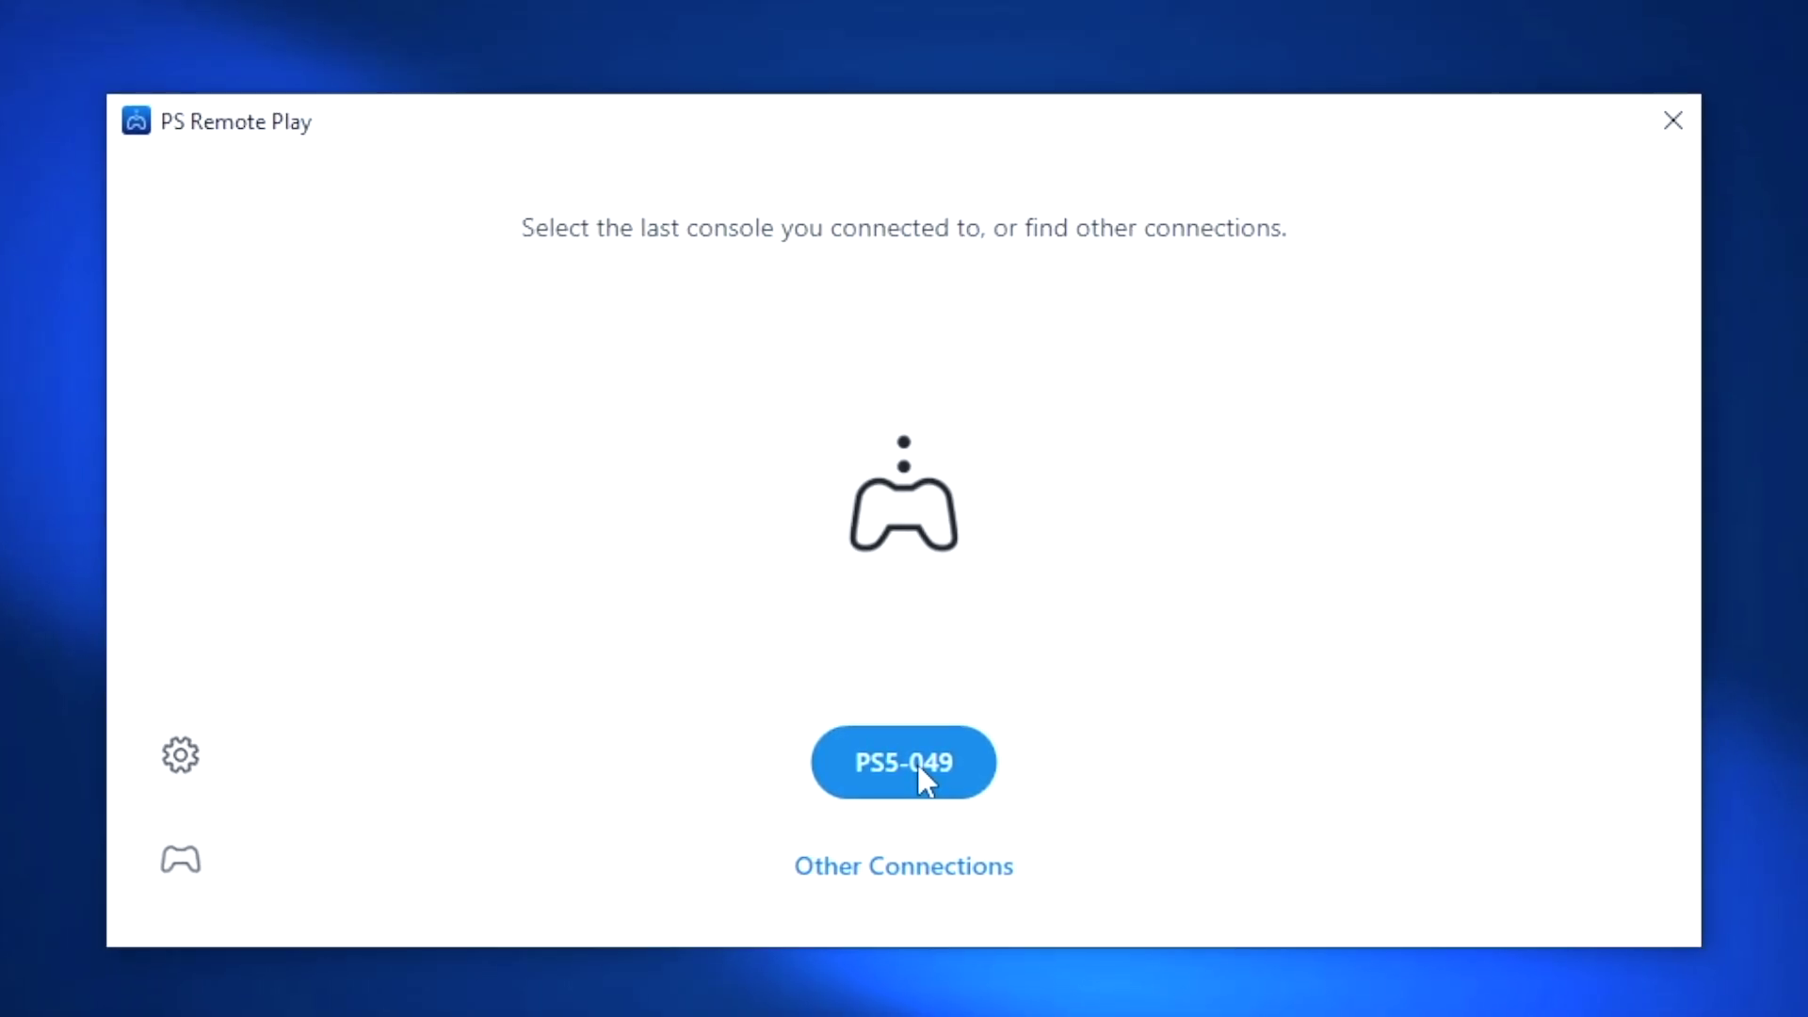
# Connect PS Remote Play to the PS5 console
pyautogui.click(918, 765)
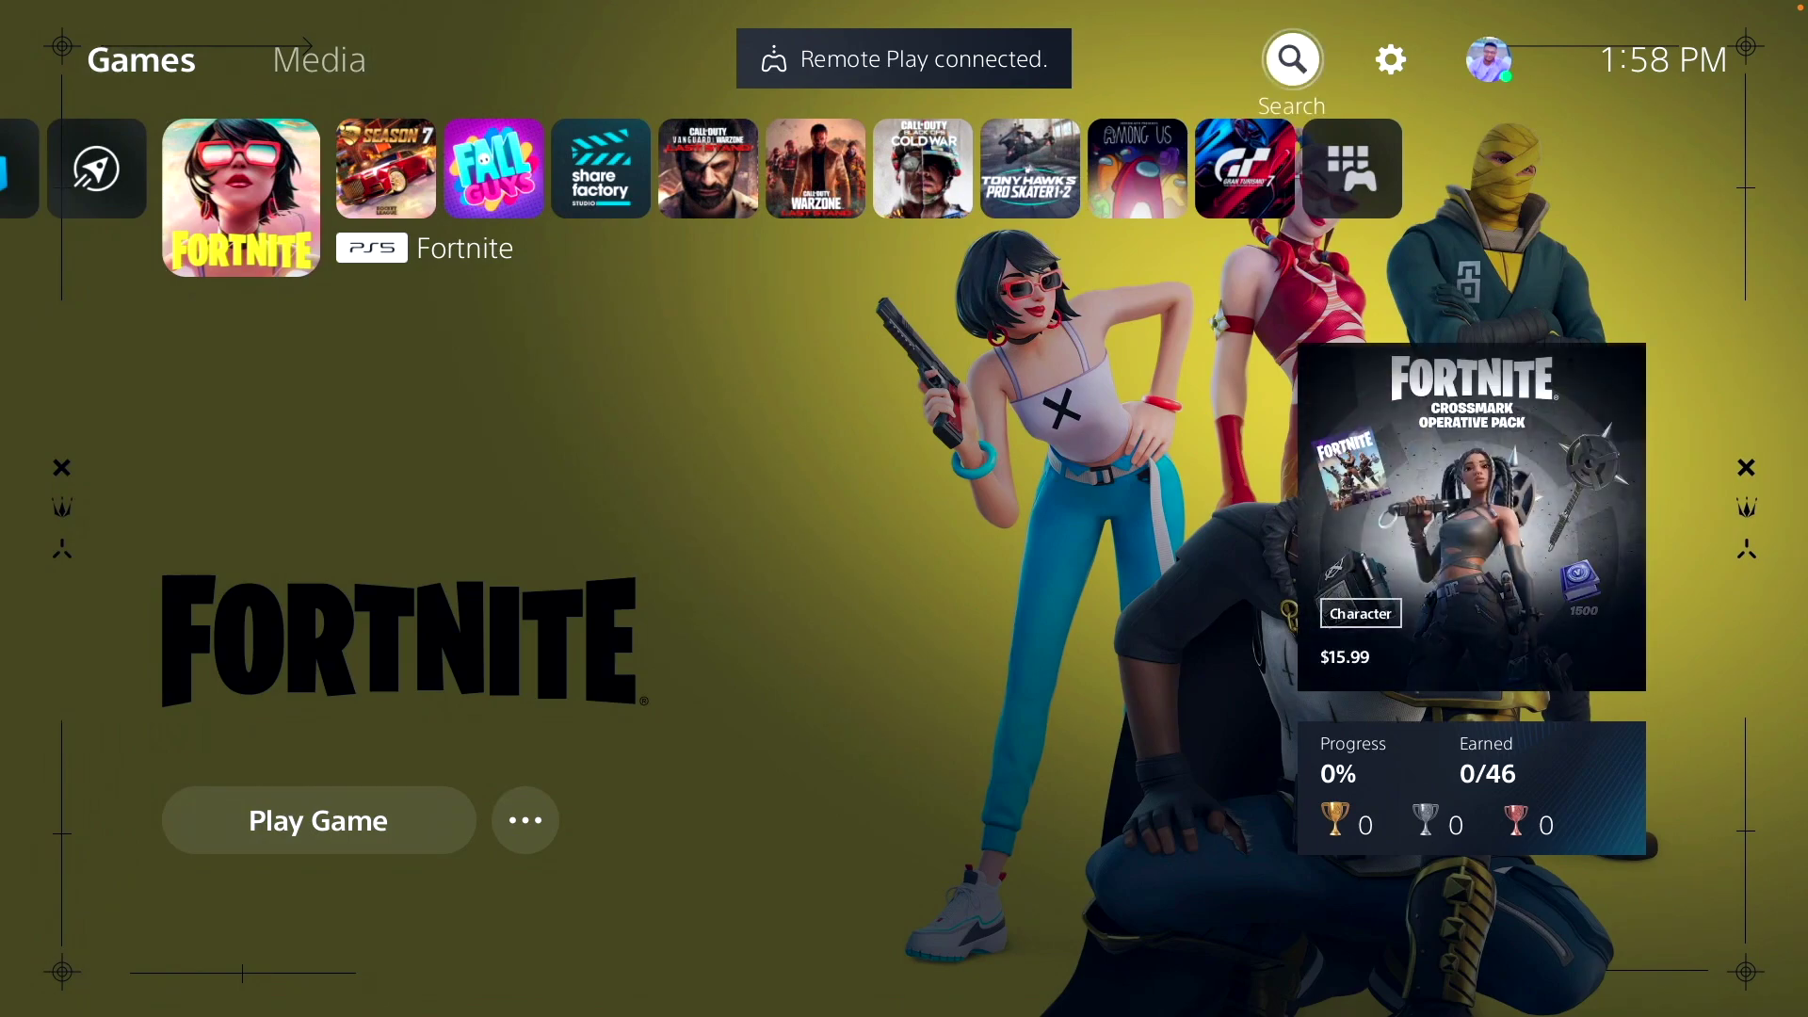
# Launch Fortnite on the PS5 and point OBS Window Capture at the PS Remote Play window
pyautogui.press('Return')
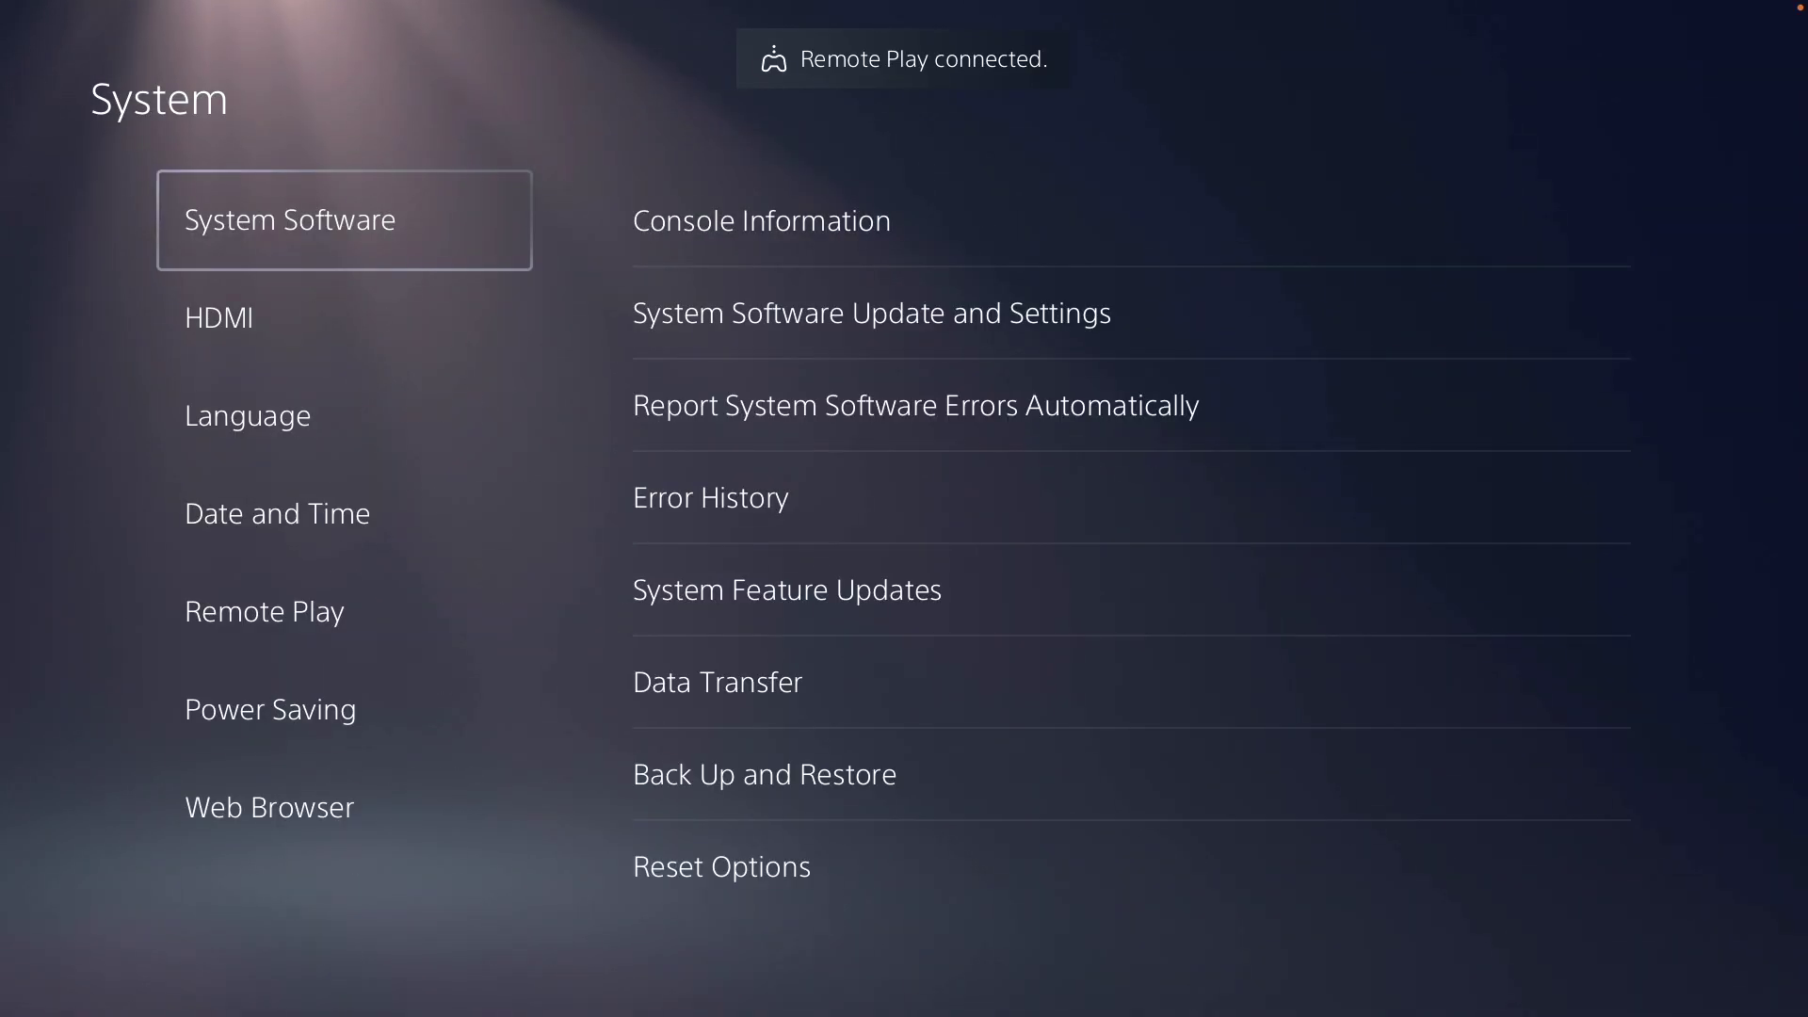
pyautogui.press('Down')
pyautogui.press('Return')
pyautogui.press('Return')
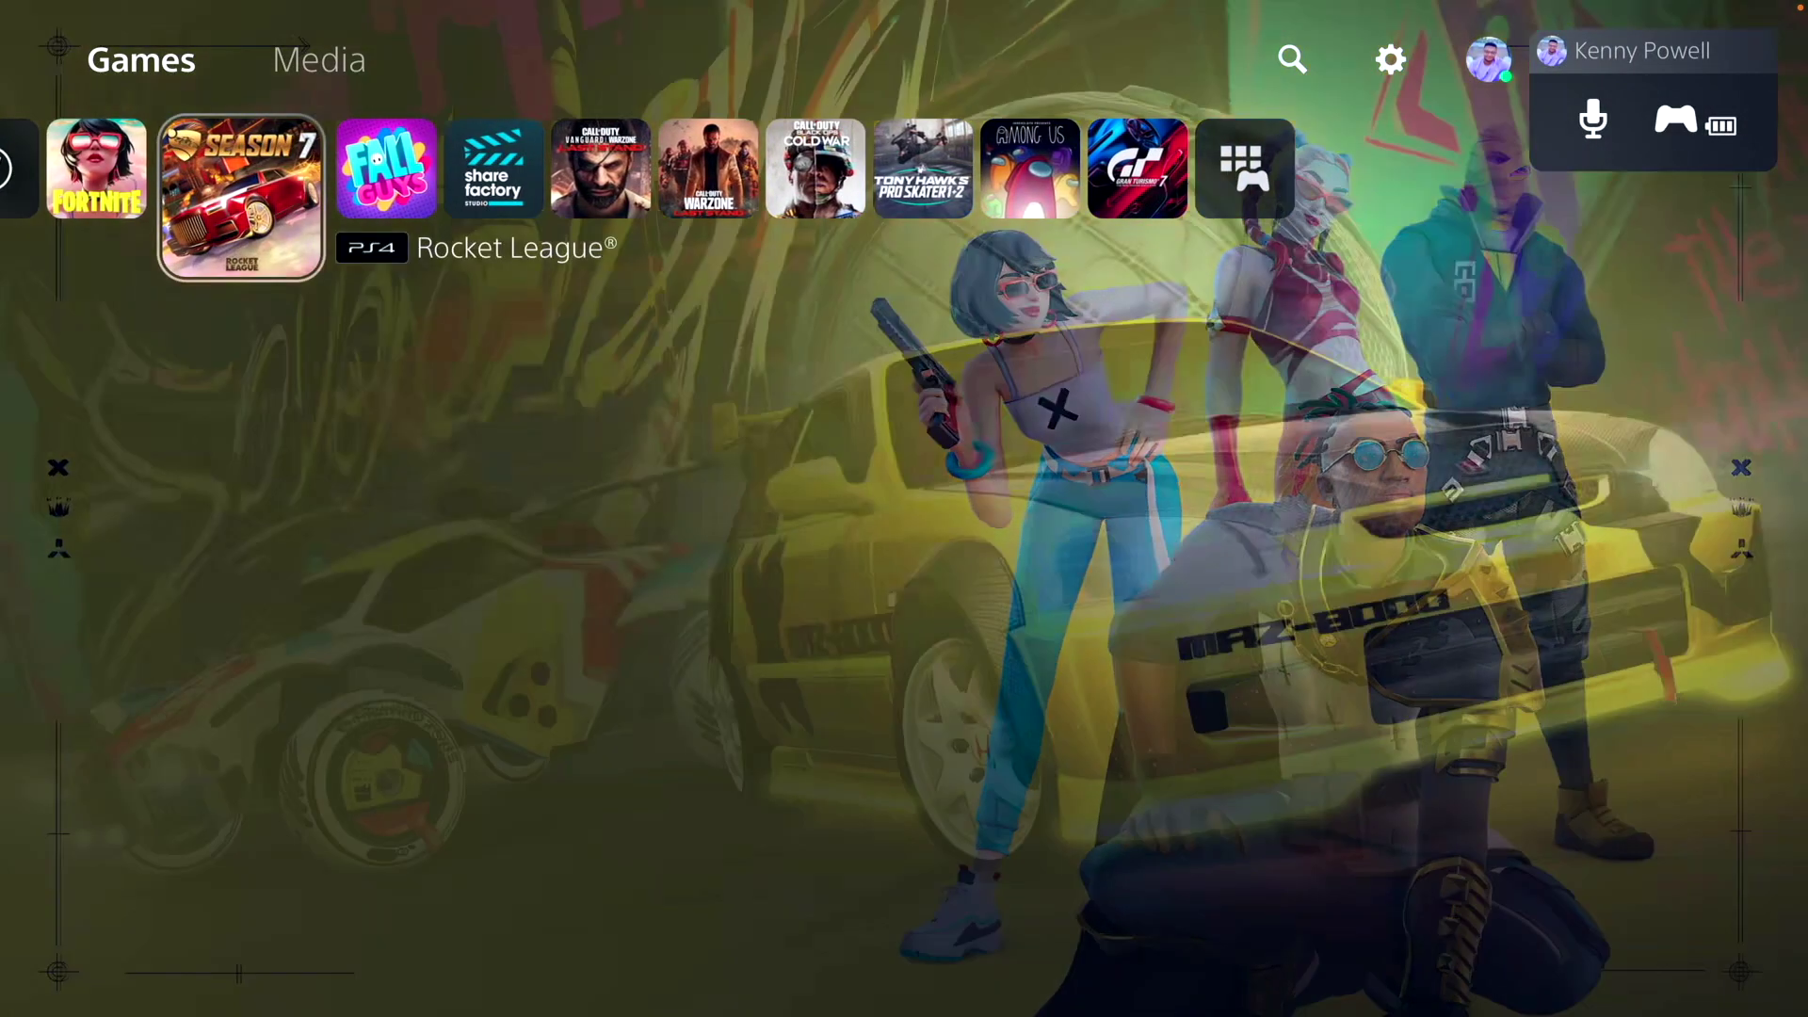
pyautogui.press('Right')
pyautogui.press('Left')
pyautogui.press('Left')
pyautogui.press('Return')
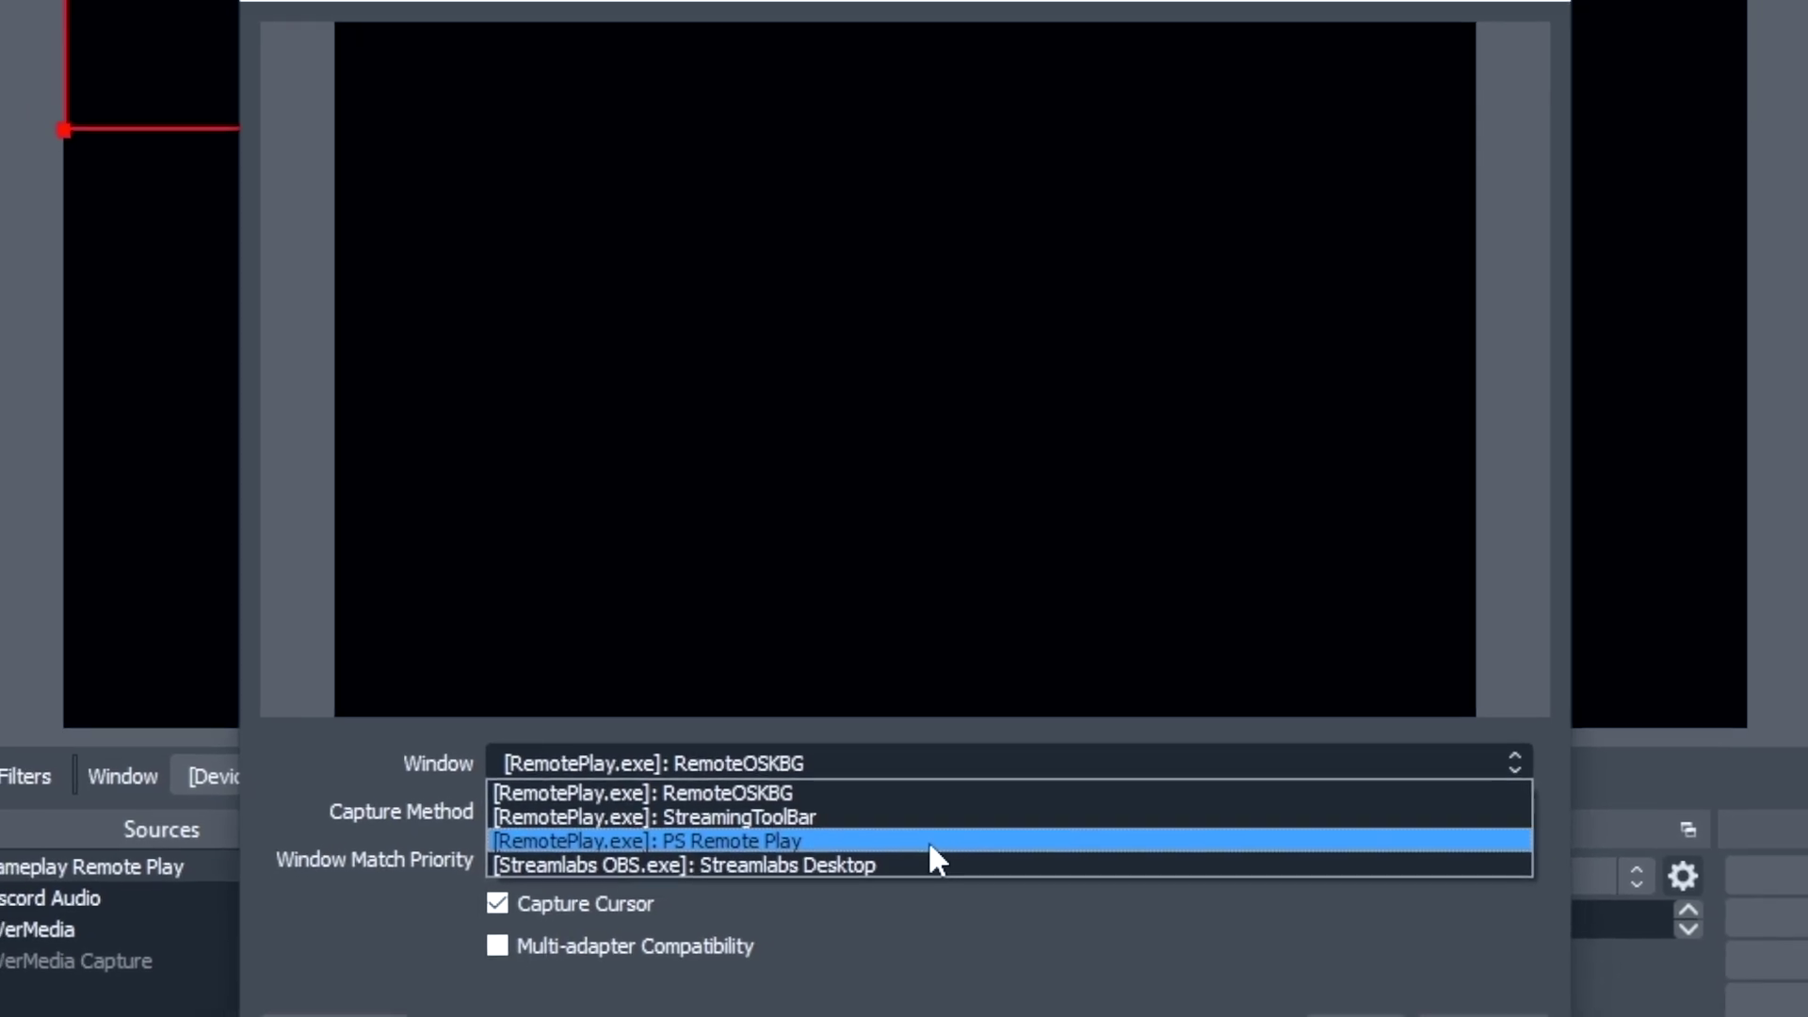
pyautogui.click(929, 827)
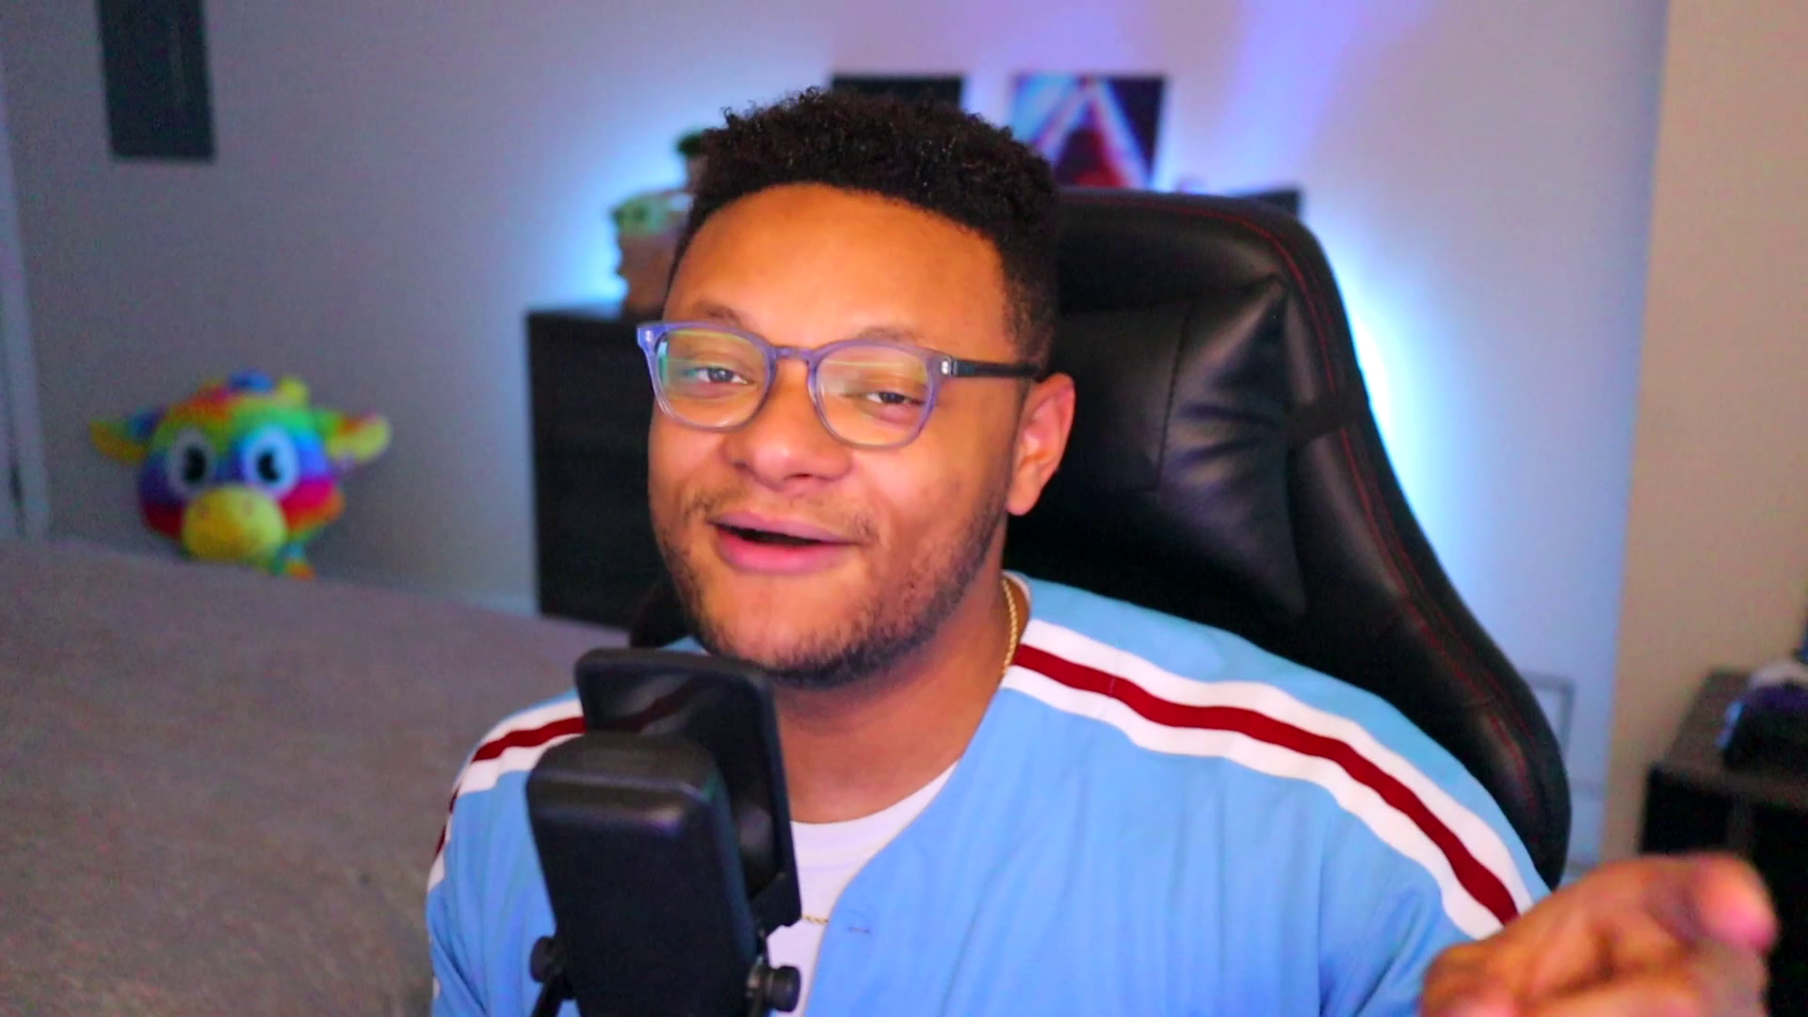